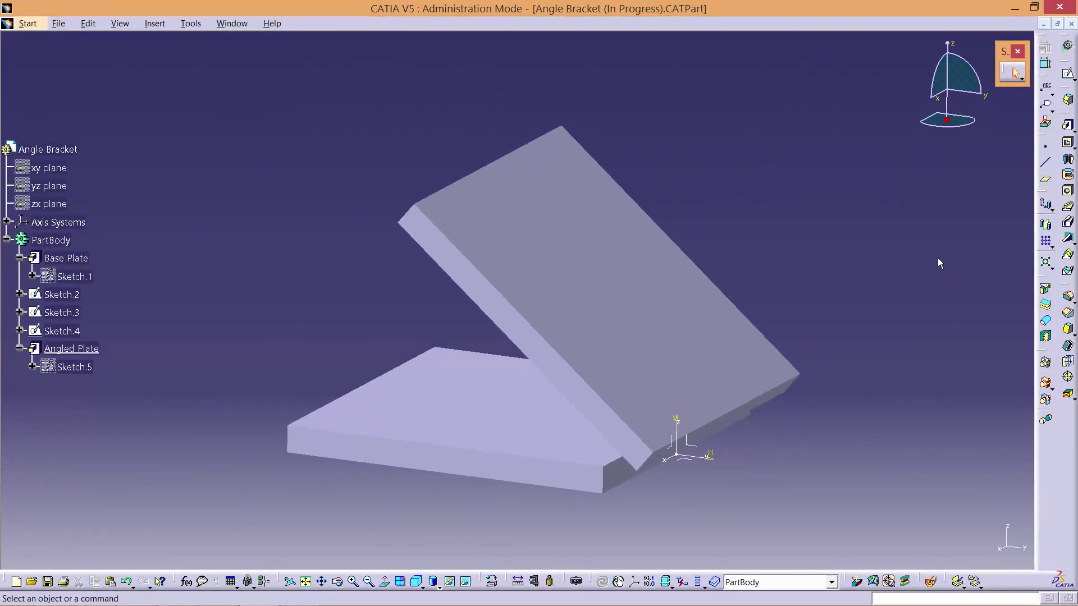
Start a sketch on the yz plane and project the base plate's upper and end edges and the angled plate's underside edge into it.
{"action": "left_click", "coordinate": [1068, 73]}
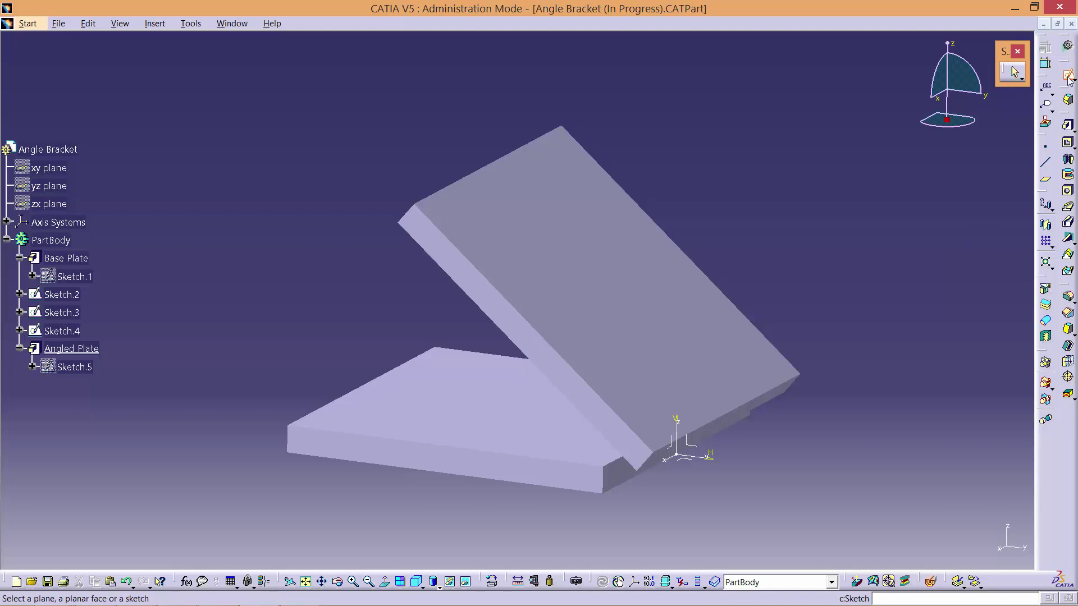
{"action": "left_click", "coordinate": [693, 449]}
{"action": "mouse_move", "coordinate": [709, 513]}
{"action": "middle_mouse_down"}
{"action": "mouse_move", "coordinate": [702, 457]}
{"action": "mouse_move", "coordinate": [452, 262]}
{"action": "mouse_move", "coordinate": [453, 207]}
{"action": "middle_mouse_up"}
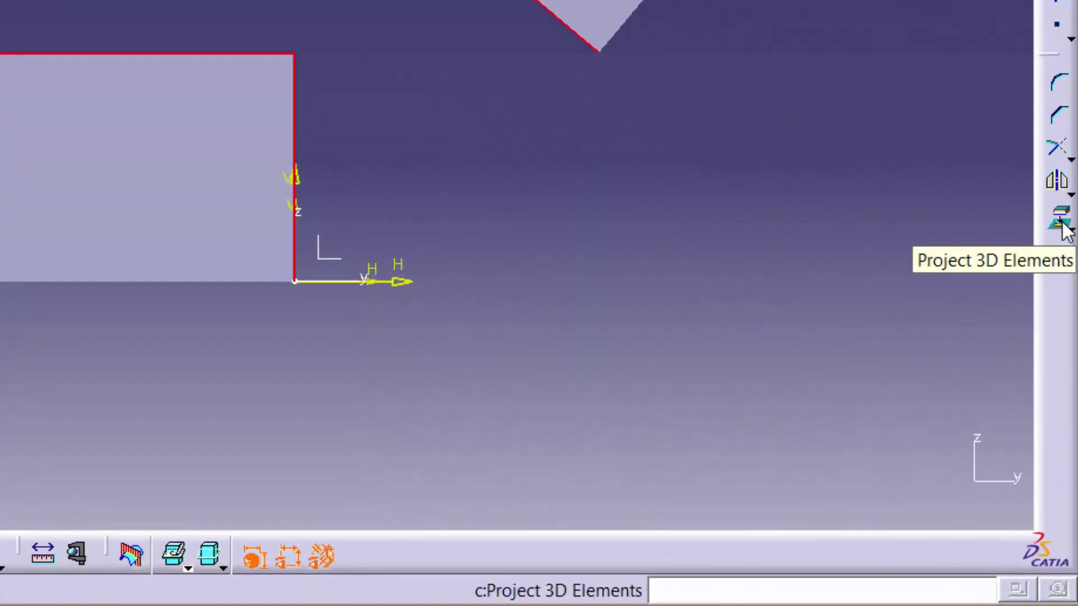
{"action": "left_click", "coordinate": [1063, 223]}
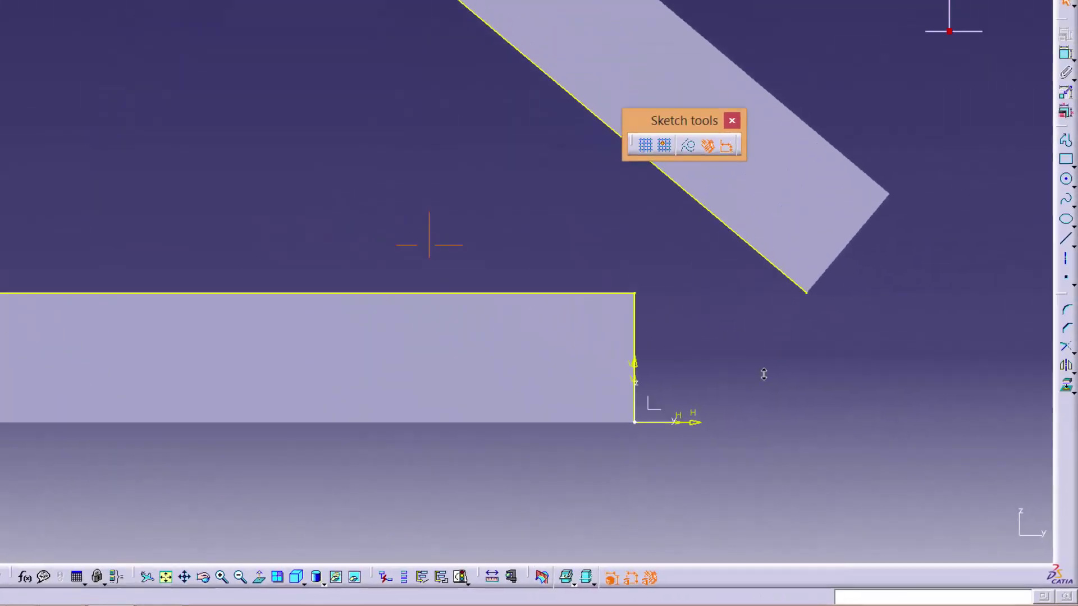
{"action": "mouse_move", "coordinate": [764, 374]}
{"action": "middle_mouse_down"}
{"action": "mouse_move", "coordinate": [769, 451]}
{"action": "mouse_move", "coordinate": [854, 522]}
{"action": "middle_mouse_up"}
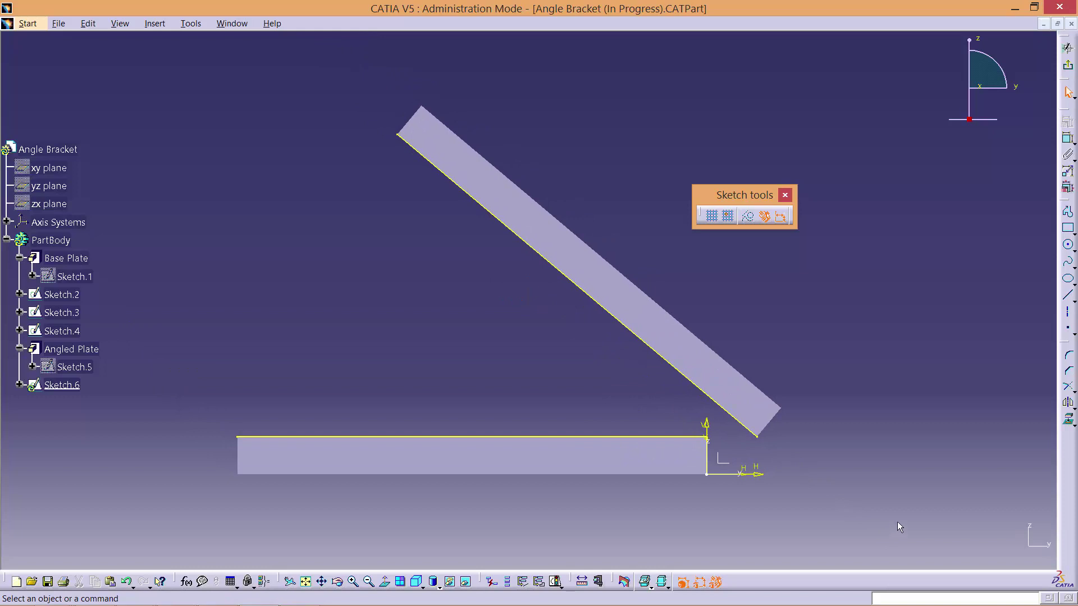
Sketch a slanted line crossing both plates near their open ends.
{"action": "left_click", "coordinate": [1068, 298]}
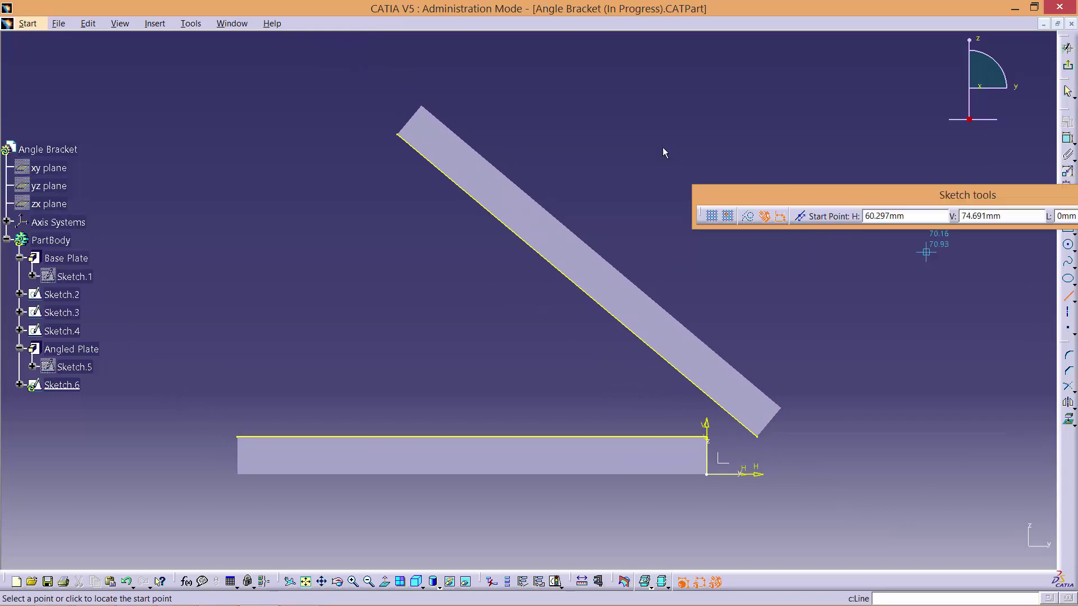
{"action": "left_click", "coordinate": [489, 89]}
{"action": "left_click", "coordinate": [276, 530]}
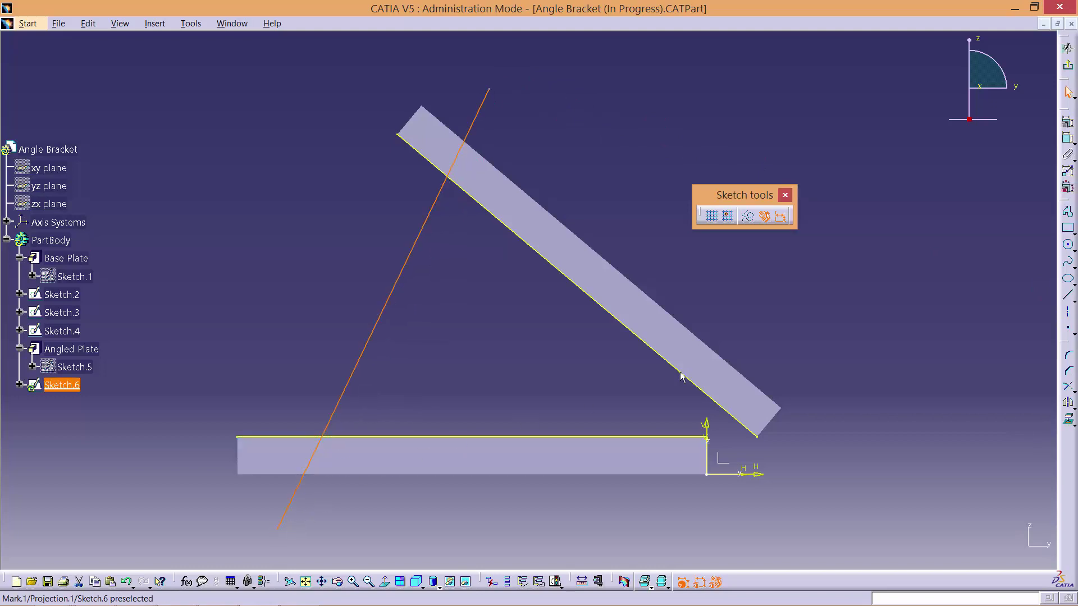
Sketch two small circles beside the slanted line, one near the angled plate and one just above the base plate.
{"action": "double_click", "coordinate": [1068, 245]}
{"action": "left_click", "coordinate": [389, 187]}
{"action": "left_click", "coordinate": [392, 172]}
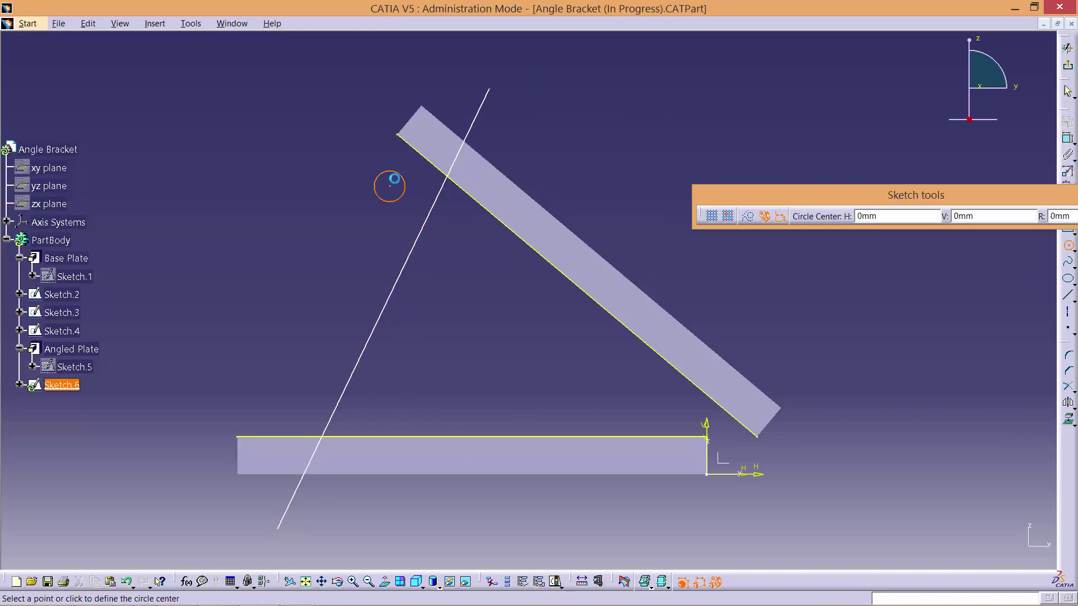
{"action": "left_click", "coordinate": [289, 408]}
{"action": "left_click", "coordinate": [296, 393]}
Dimension the diameters of both circles and set each to 12 mm.
{"action": "left_click", "coordinate": [1068, 139]}
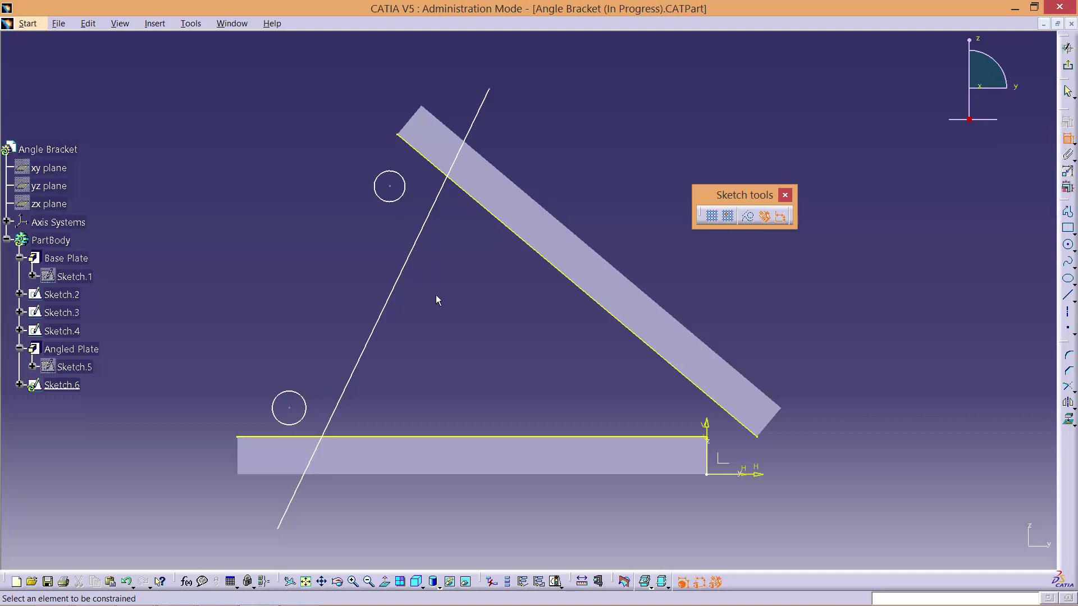
{"action": "left_click", "coordinate": [302, 396]}
{"action": "left_click", "coordinate": [221, 279]}
{"action": "double_click", "coordinate": [218, 275]}
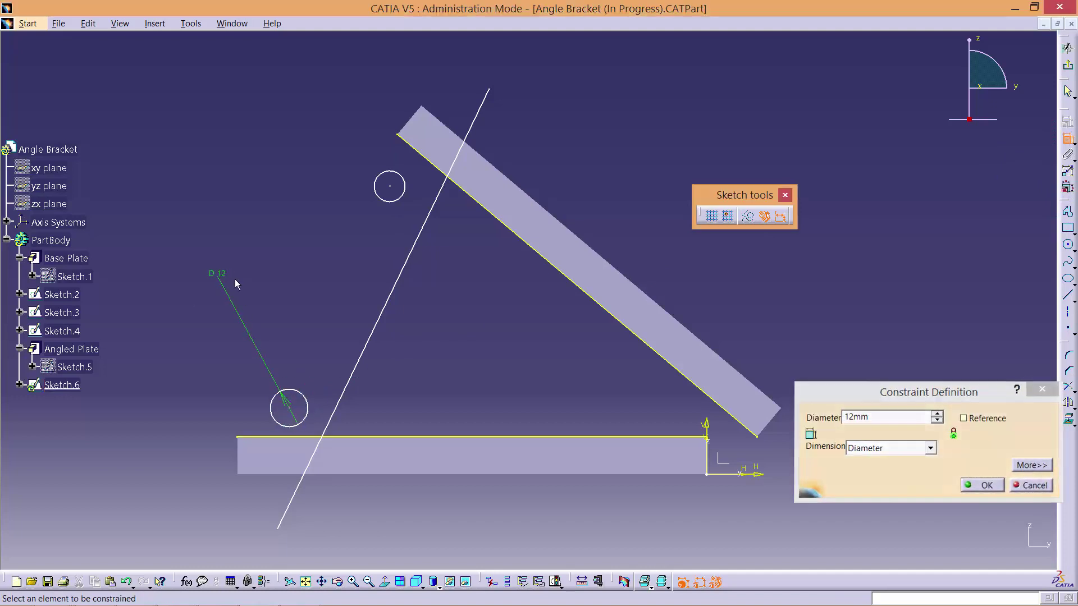
{"action": "key", "text": "Return"}
{"action": "left_click", "coordinate": [379, 176]}
{"action": "left_click", "coordinate": [341, 126]}
{"action": "double_click", "coordinate": [340, 125]}
{"action": "type", "text": "12"}
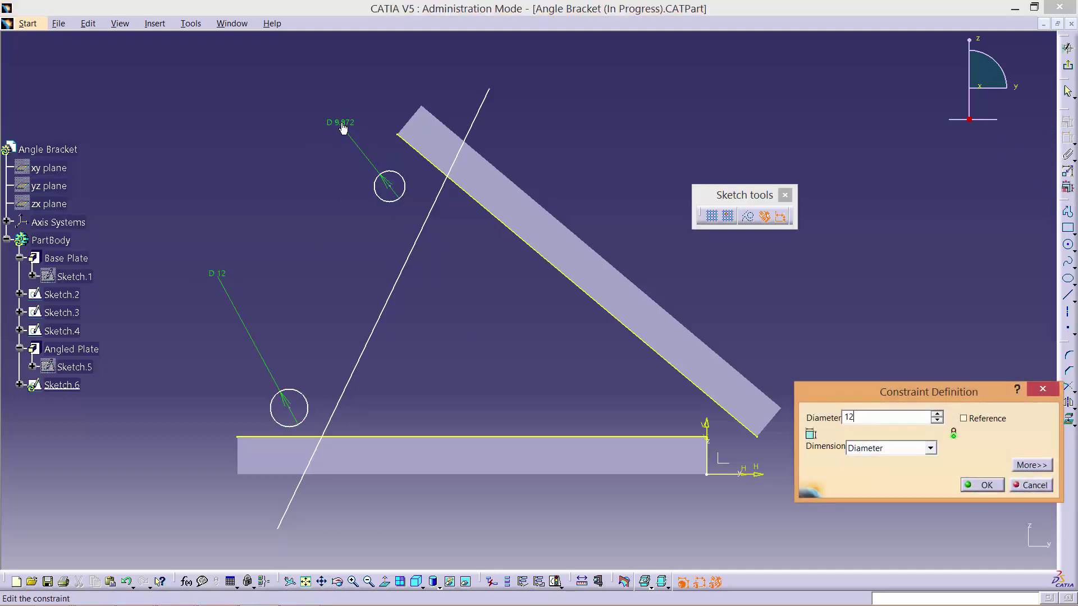
{"action": "key", "text": "Return"}
Constrain the slanted line tangent to the upper circle and to the lower circle.
{"action": "left_click", "coordinate": [403, 199]}
{"action": "left_click", "coordinate": [437, 197], "text": "ctrl"}
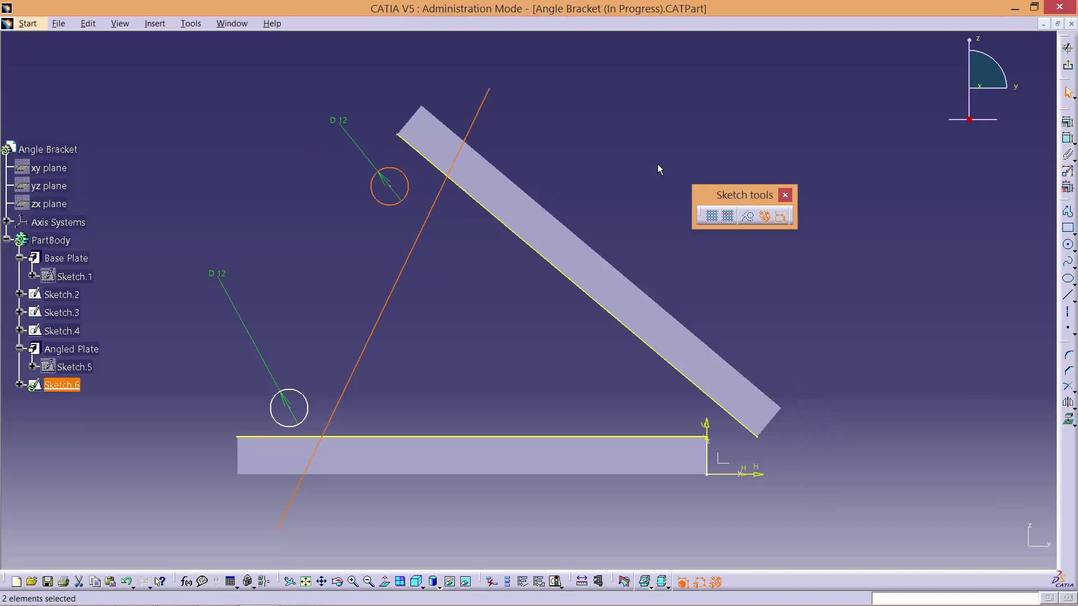
{"action": "left_click", "coordinate": [1066, 142]}
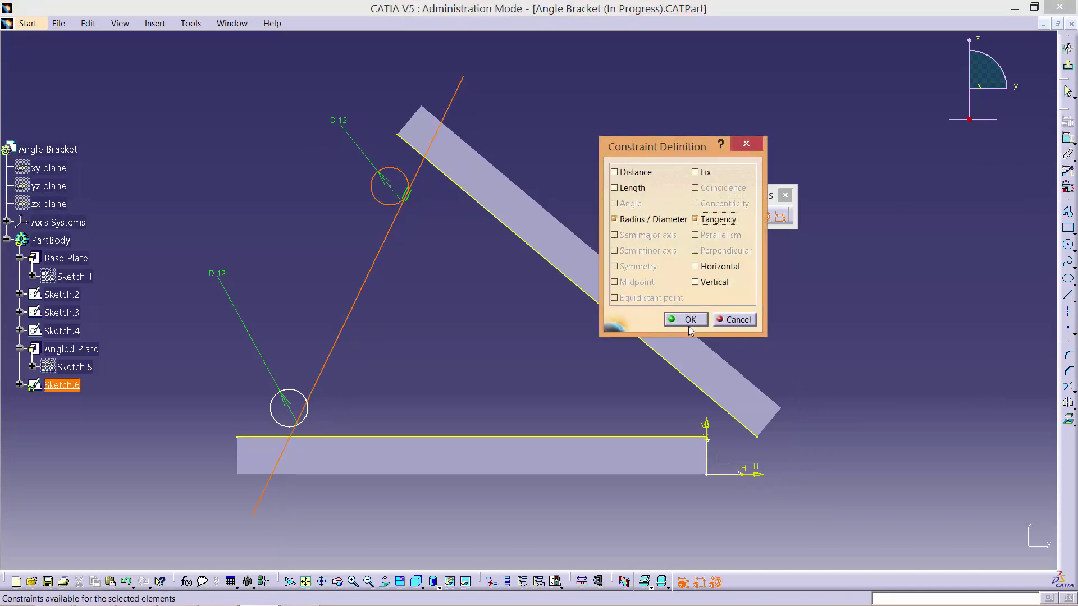
{"action": "key", "text": "Return"}
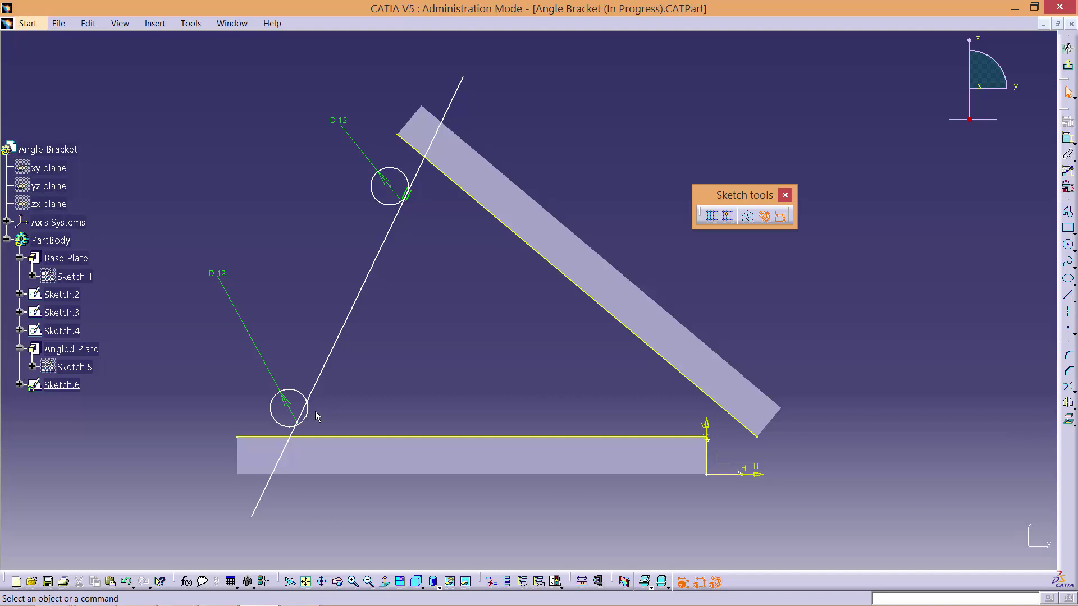
{"action": "left_click", "coordinate": [1068, 122]}
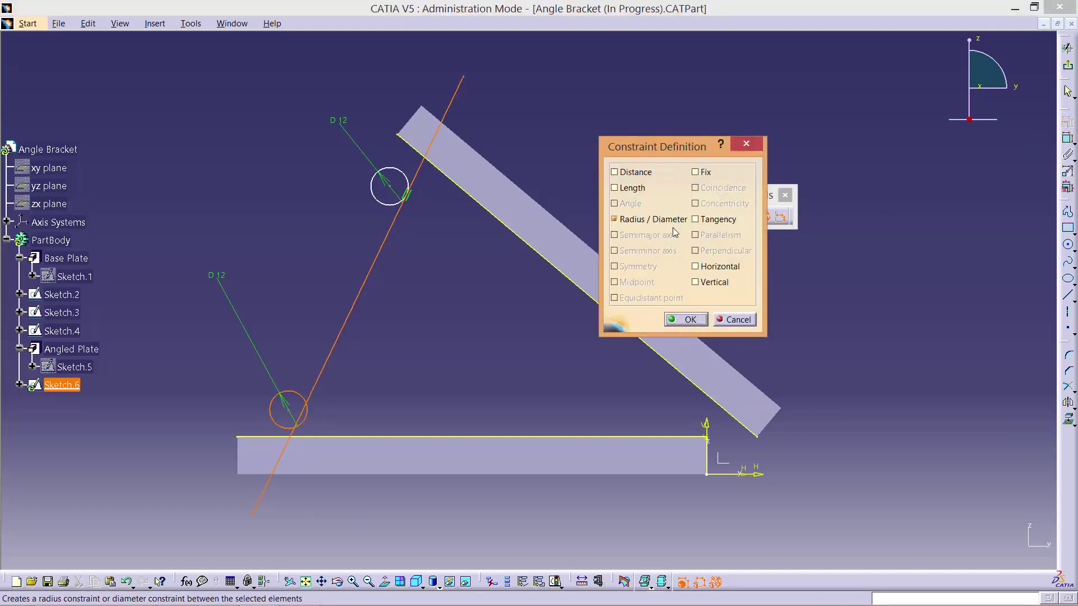
{"action": "left_click", "coordinate": [695, 219]}
{"action": "key", "text": "Return"}
Constrain the lower circle tangent to the base plate's top edge and the upper circle tangent to the angled plate's underside.
{"action": "left_click", "coordinate": [286, 429]}
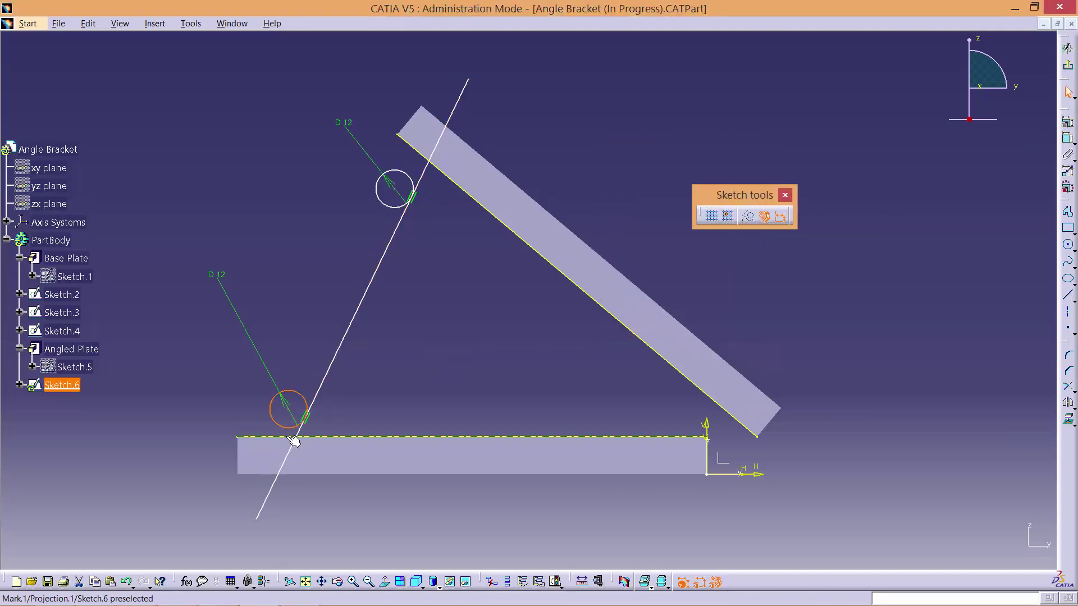
{"action": "left_click", "coordinate": [293, 437], "text": "ctrl"}
{"action": "left_click", "coordinate": [1068, 121]}
{"action": "left_click", "coordinate": [695, 219]}
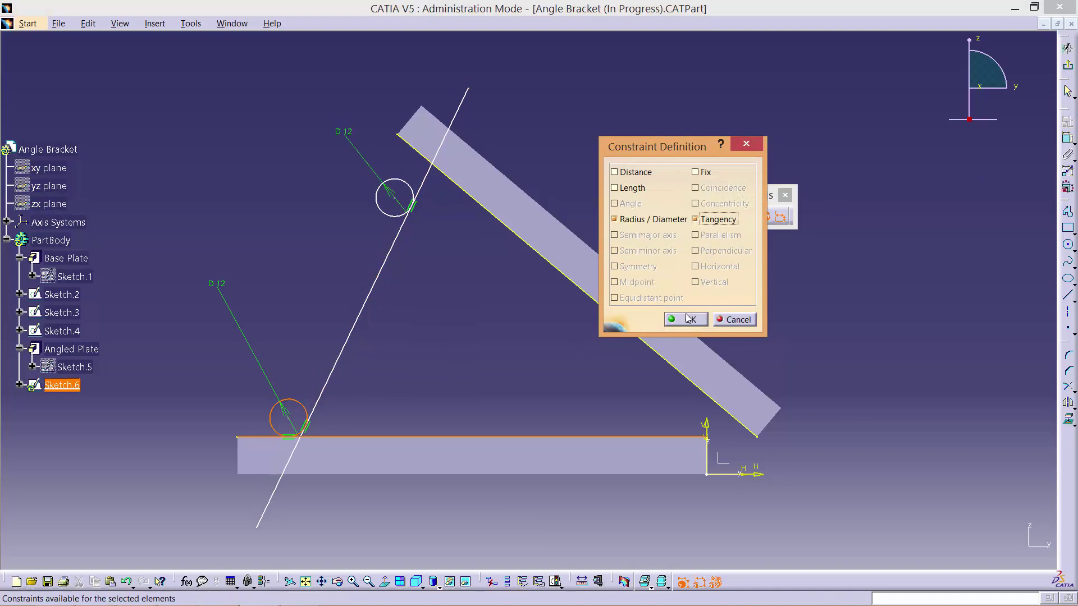
{"action": "left_click", "coordinate": [687, 319]}
{"action": "left_click", "coordinate": [411, 187]}
{"action": "left_click", "coordinate": [444, 173], "text": "ctrl"}
{"action": "left_click", "coordinate": [1068, 121]}
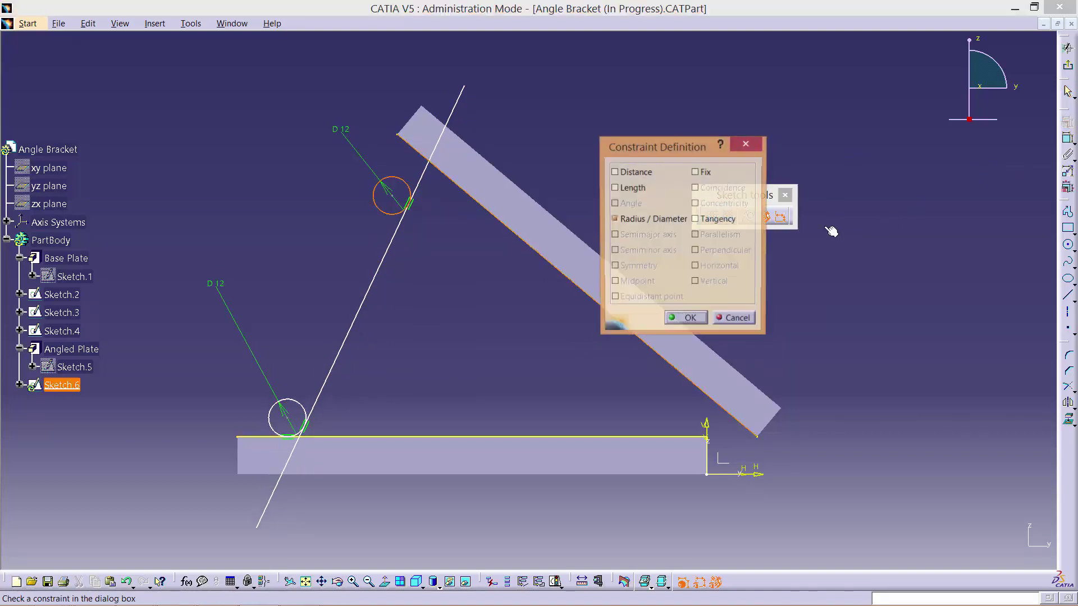
{"action": "left_click", "coordinate": [695, 219]}
{"action": "left_click", "coordinate": [686, 321]}
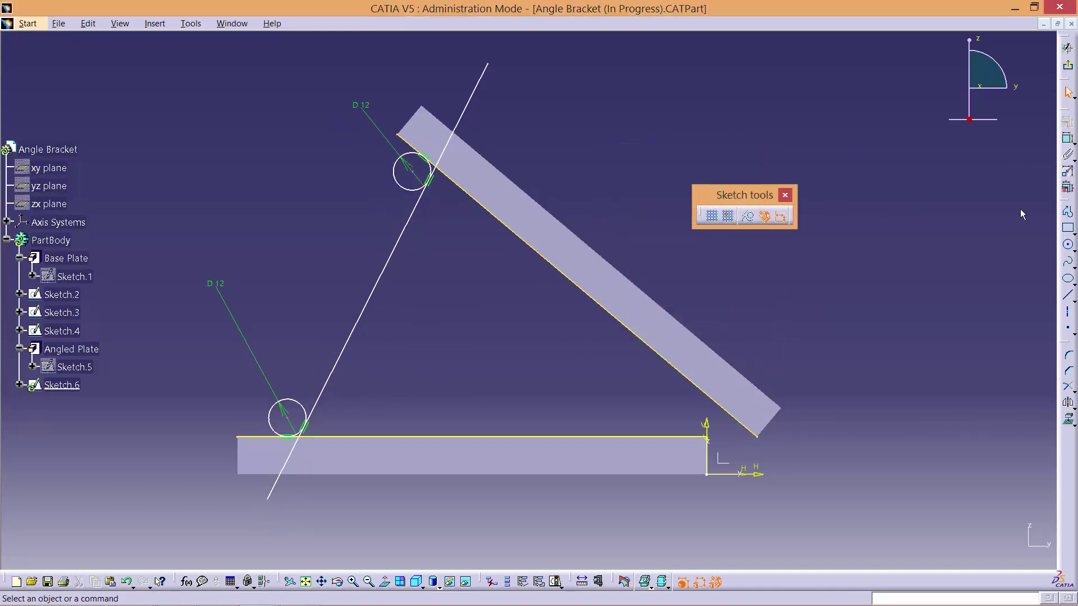
Dimension the upper circle's distance from the angled plate's free end and set it to 6 mm.
{"action": "left_click", "coordinate": [1068, 141]}
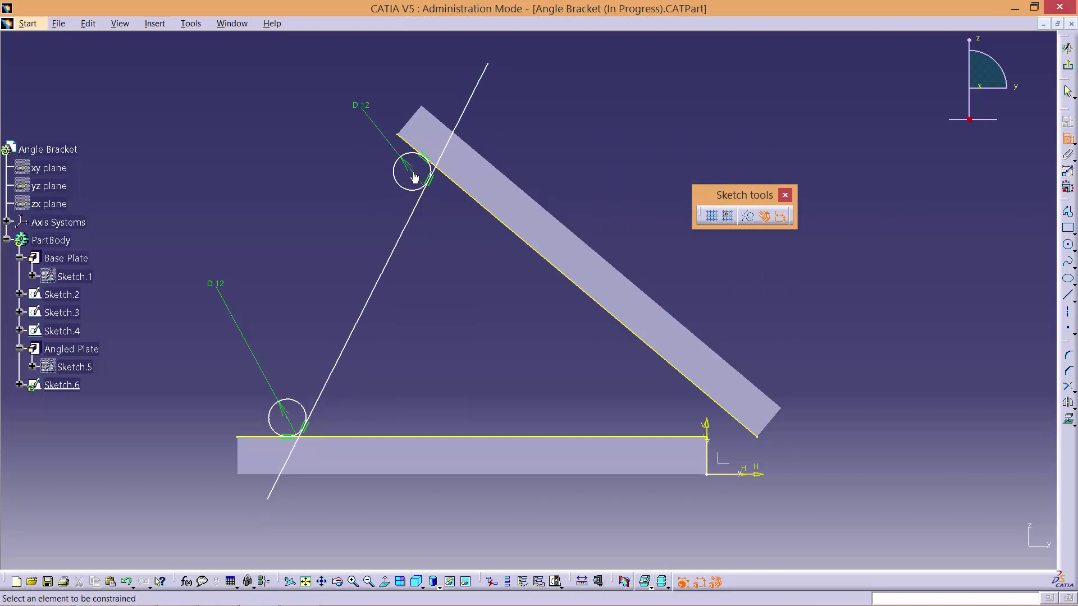
{"action": "left_click", "coordinate": [402, 156]}
{"action": "double_click", "coordinate": [352, 218]}
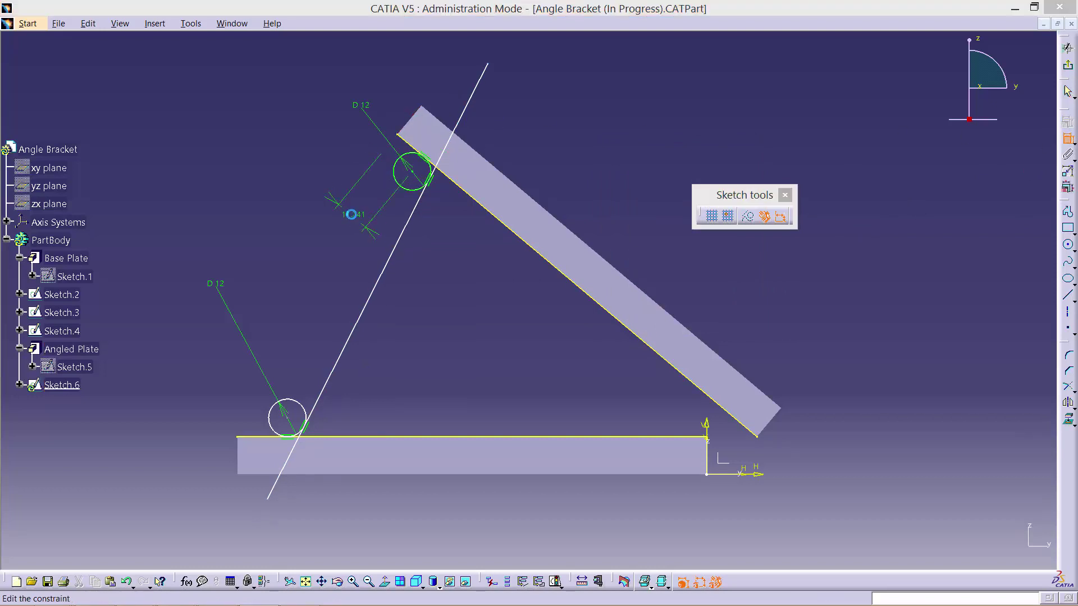
{"action": "type", "text": "6"}
{"action": "key", "text": "Return"}
Dimension the lower circle's distance from the base plate's outer end and set it to 6 mm.
{"action": "left_click", "coordinate": [292, 420]}
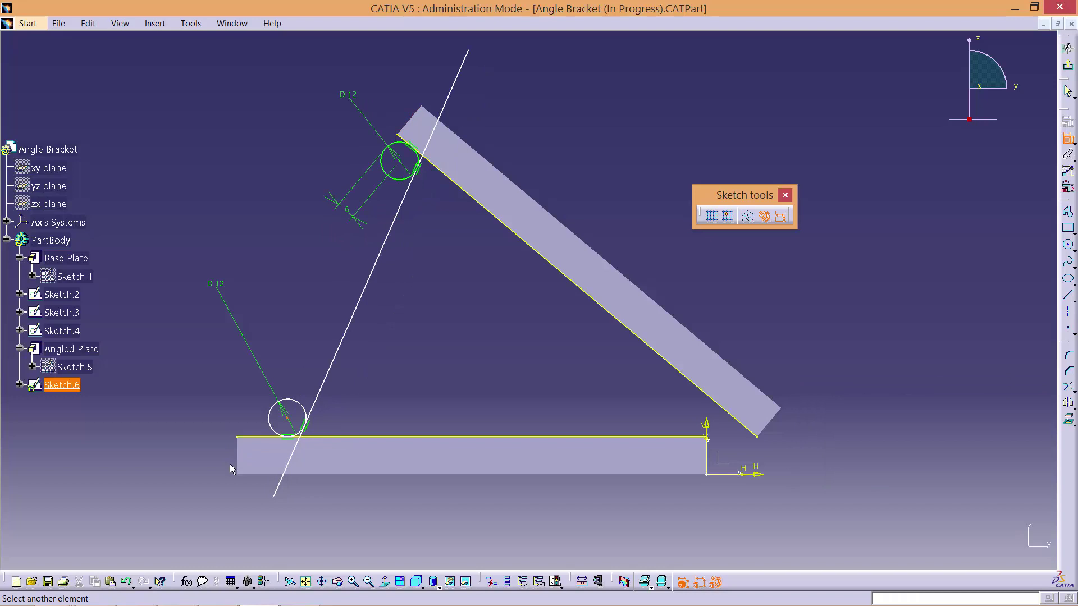
{"action": "left_click", "coordinate": [244, 467]}
{"action": "left_click", "coordinate": [262, 325]}
{"action": "double_click", "coordinate": [261, 326]}
{"action": "type", "text": "6"}
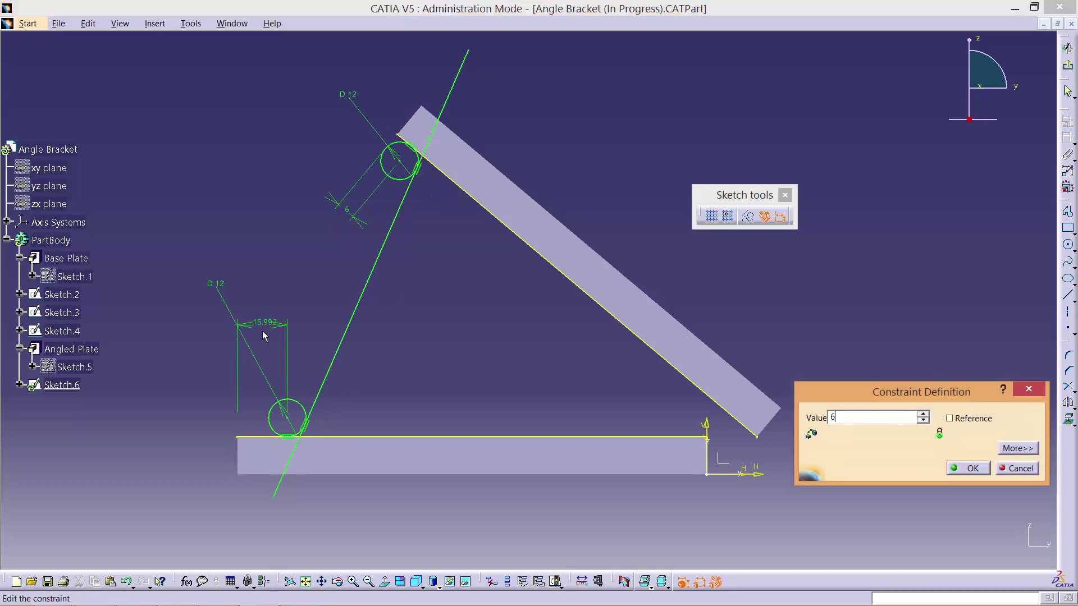
{"action": "key", "text": "Return"}
Trim the projected angled-plate edge, the base plate's vertical end edge and its top edge to meet at corners.
{"action": "left_click", "coordinate": [1069, 389]}
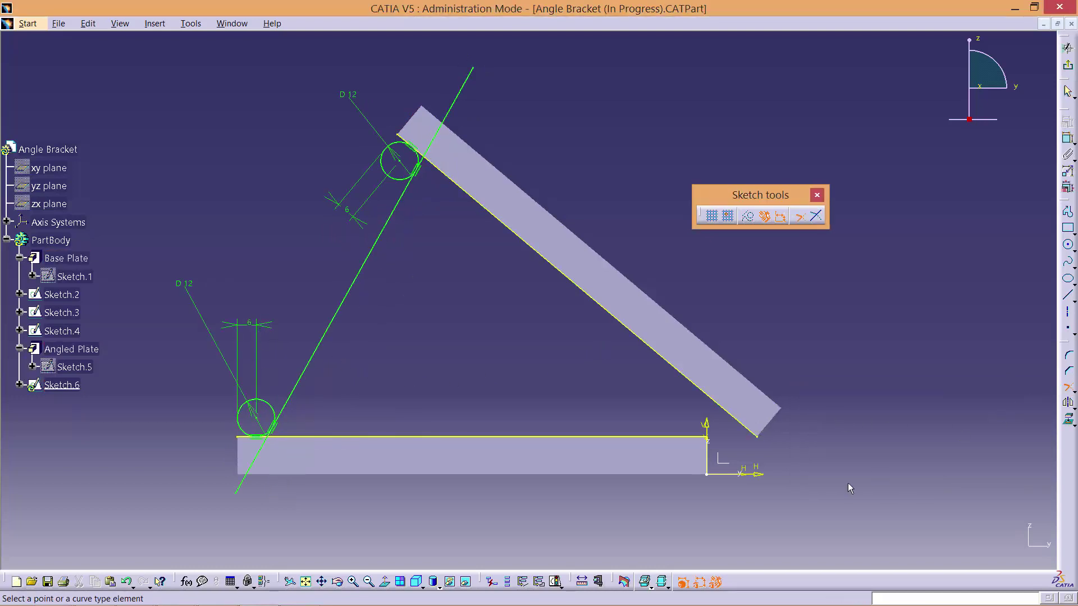
{"action": "left_click", "coordinate": [777, 536]}
{"action": "middle_click_drag", "start_coordinate": [776, 536], "coordinate": [759, 435]}
{"action": "middle_click_drag", "start_coordinate": [730, 460], "coordinate": [512, 217]}
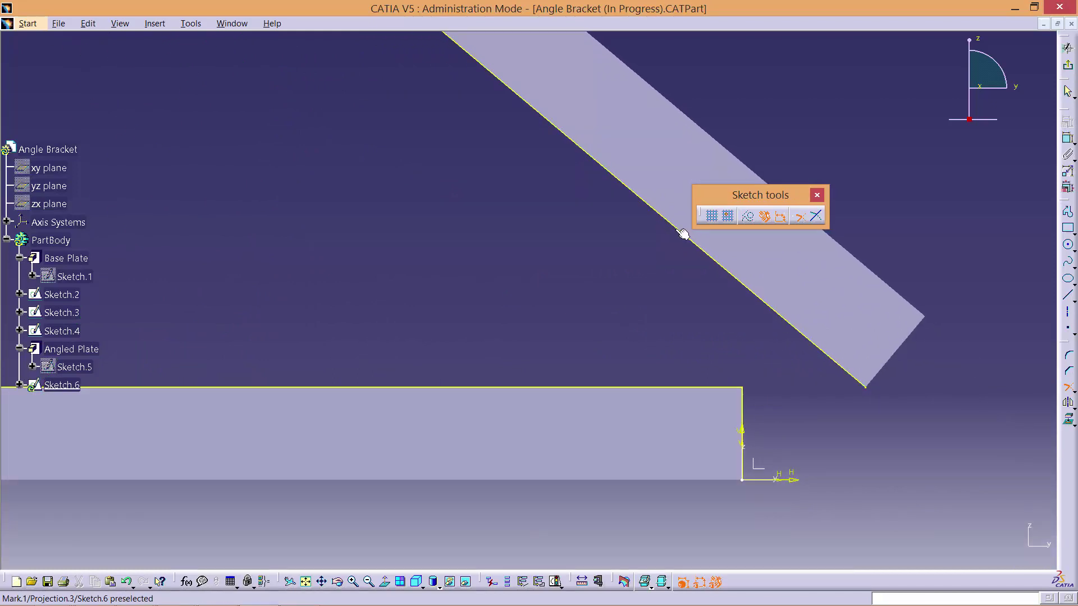
{"action": "left_click", "coordinate": [682, 233]}
{"action": "left_click", "coordinate": [742, 415]}
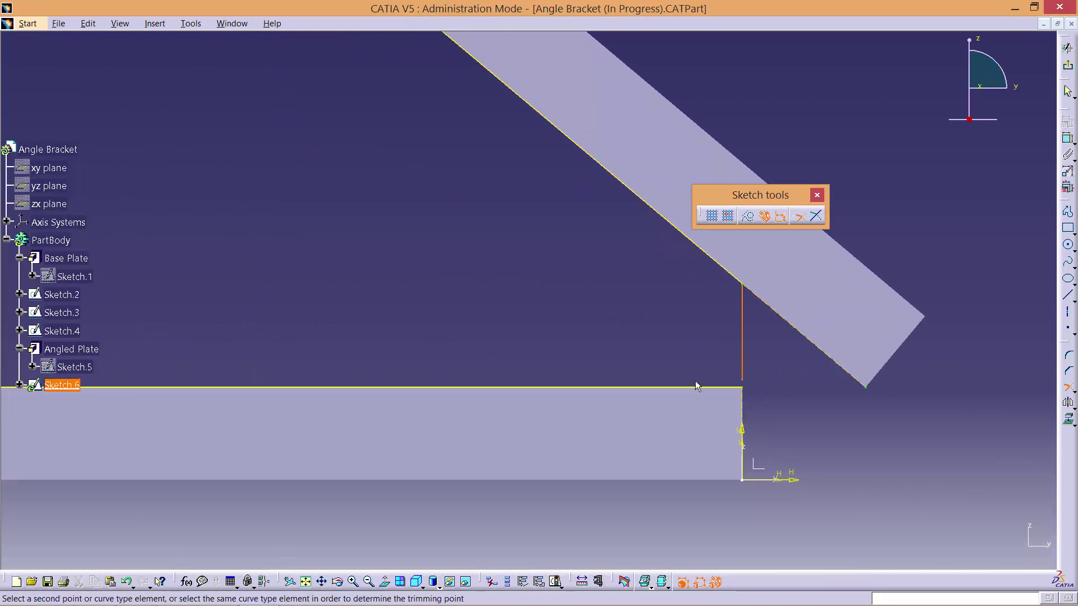
{"action": "left_click", "coordinate": [655, 388]}
Trim the two circles and the slanted line against the projected plate edges, leaving tangent arcs at both ends of the line.
{"action": "middle_click_drag", "start_coordinate": [521, 314], "coordinate": [520, 435]}
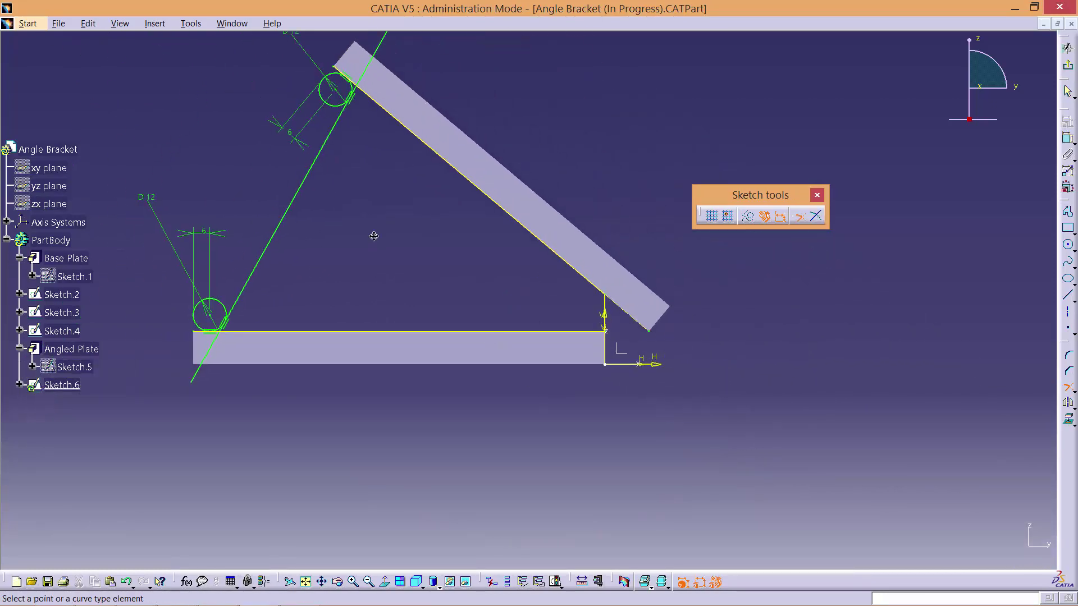
{"action": "middle_click_drag", "start_coordinate": [373, 236], "coordinate": [510, 377]}
{"action": "left_click", "coordinate": [549, 264]}
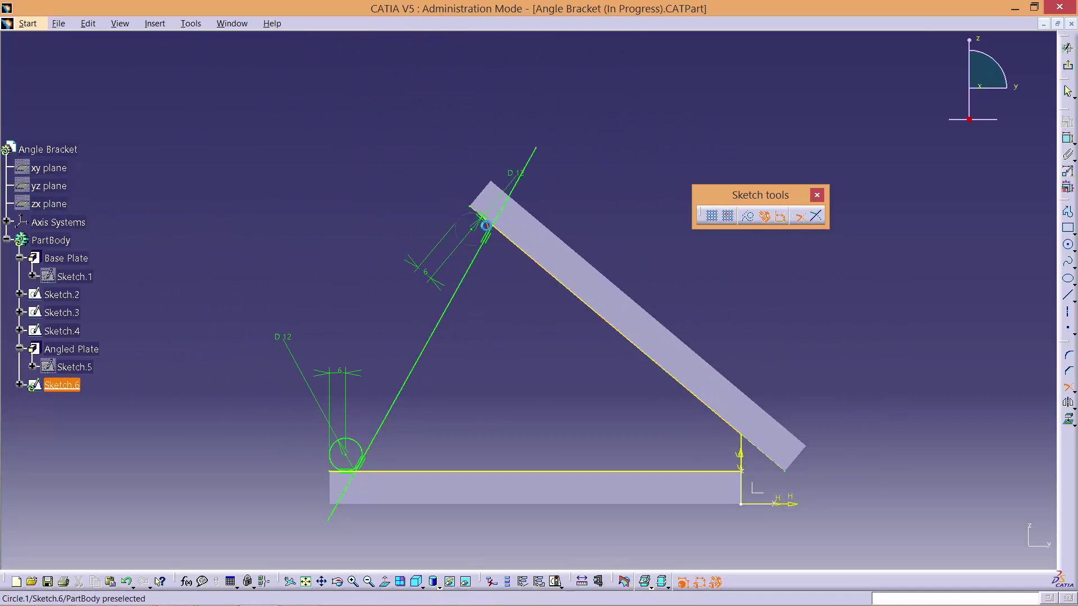
{"action": "left_click", "coordinate": [485, 225]}
{"action": "left_click", "coordinate": [414, 471]}
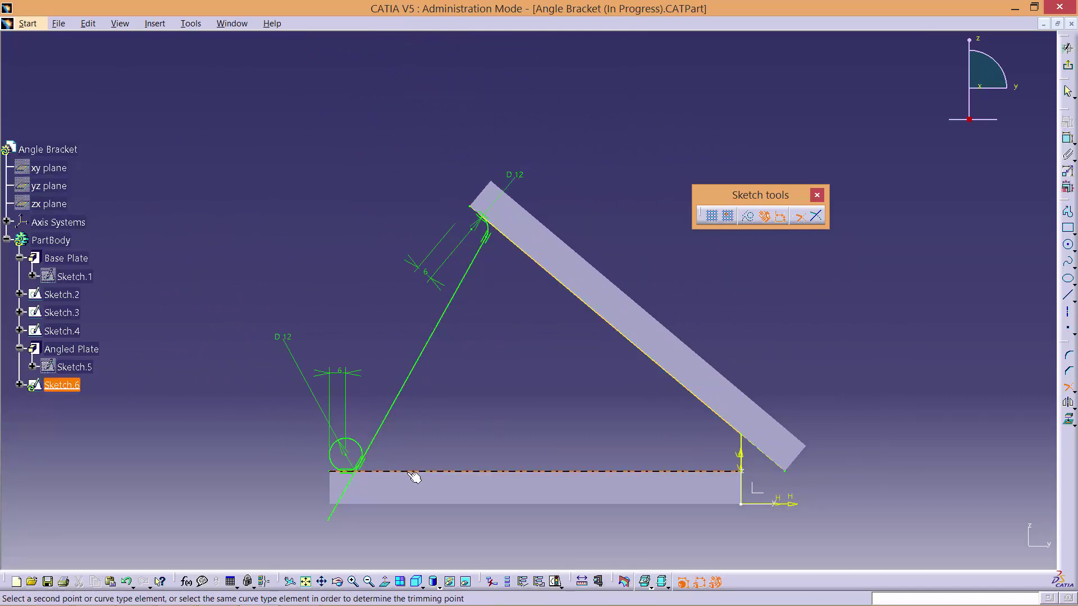
{"action": "left_click", "coordinate": [363, 470]}
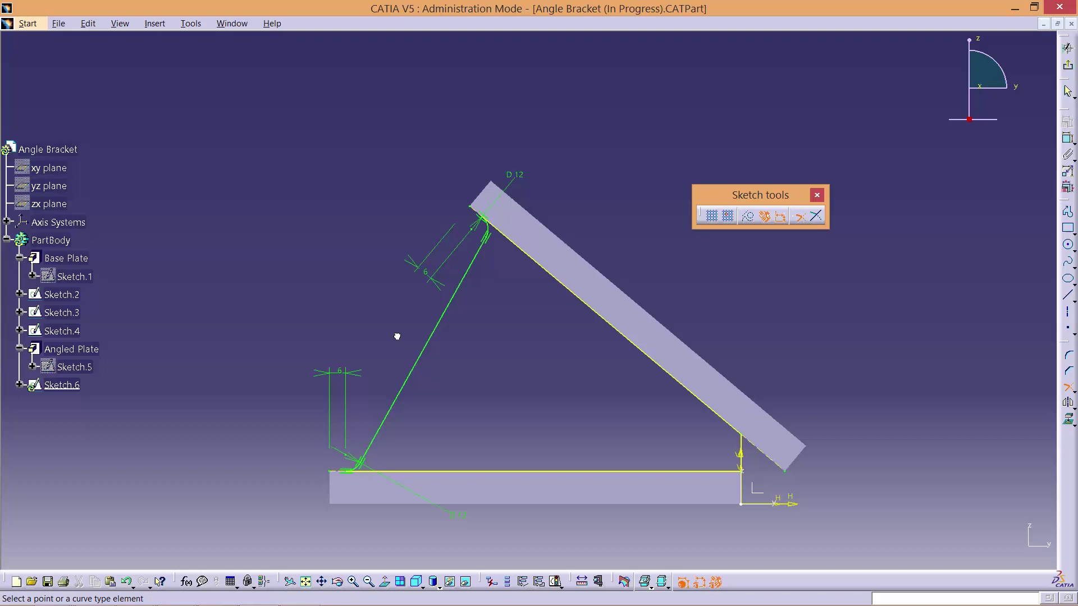
Exit the sketch and pad the profile with a 37 mm first limit and a second limit that leaves only a thin web.
{"action": "middle_click_drag", "start_coordinate": [397, 329], "coordinate": [395, 355]}
{"action": "left_click", "coordinate": [1067, 66]}
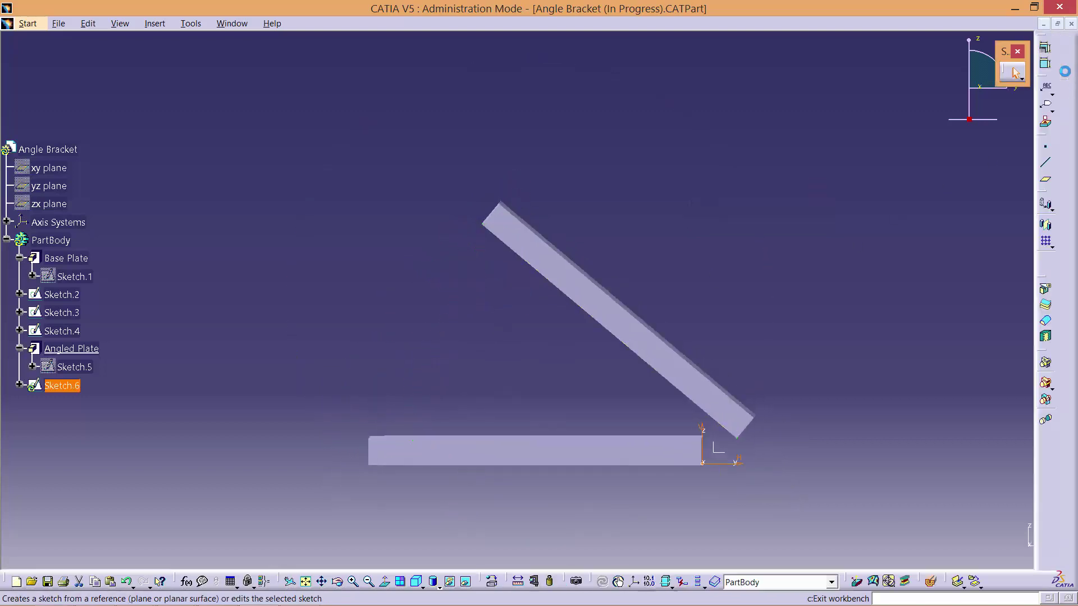
{"action": "left_click", "coordinate": [1068, 127]}
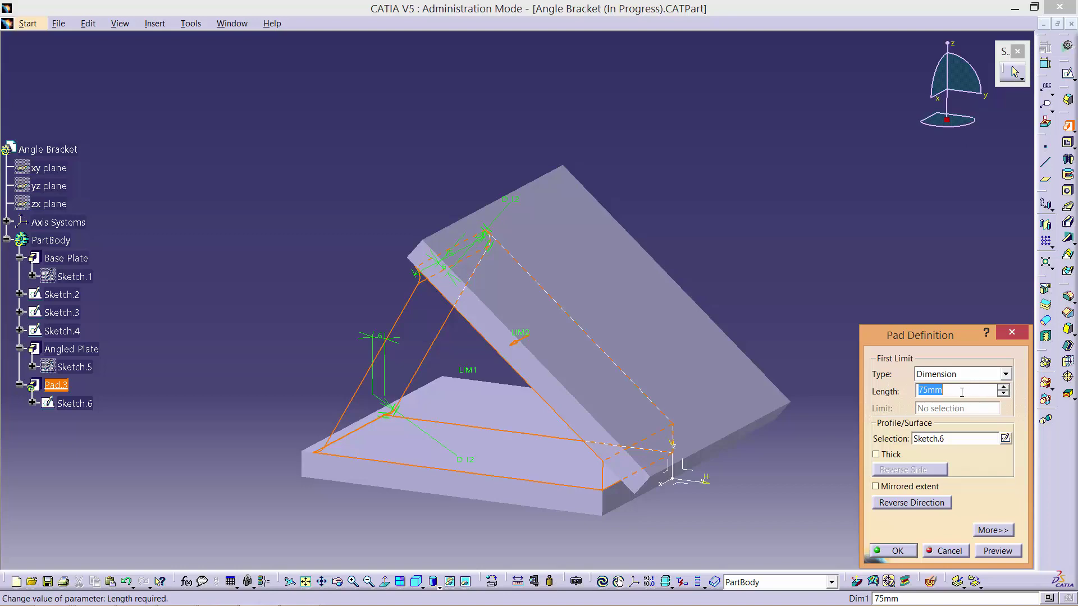
{"action": "left_click", "coordinate": [1008, 554]}
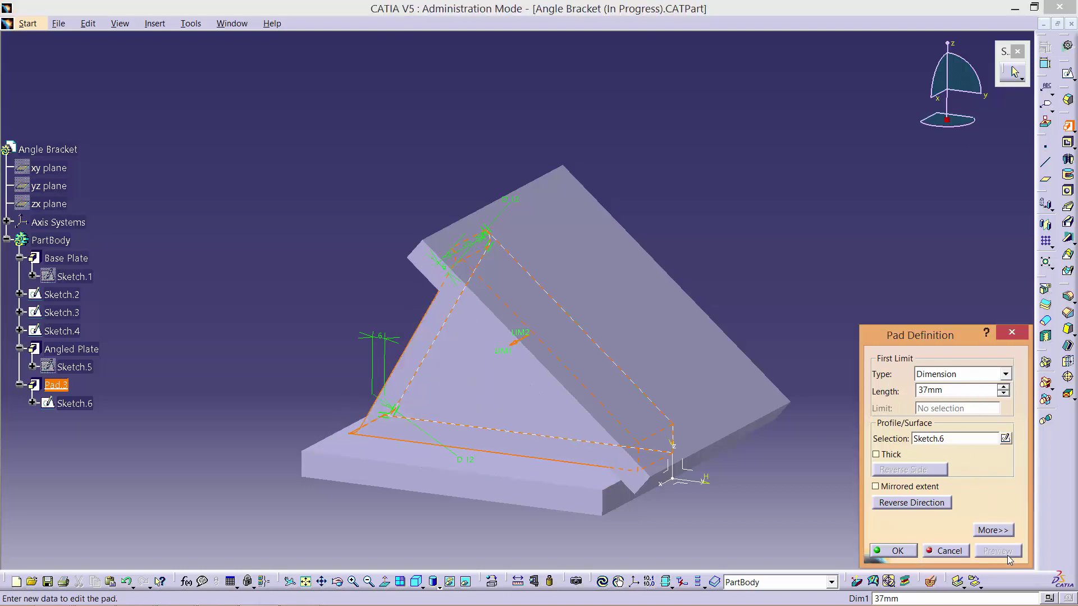
{"action": "middle_click_drag", "start_coordinate": [275, 337], "coordinate": [439, 398]}
{"action": "middle_click_drag", "start_coordinate": [758, 259], "coordinate": [780, 282]}
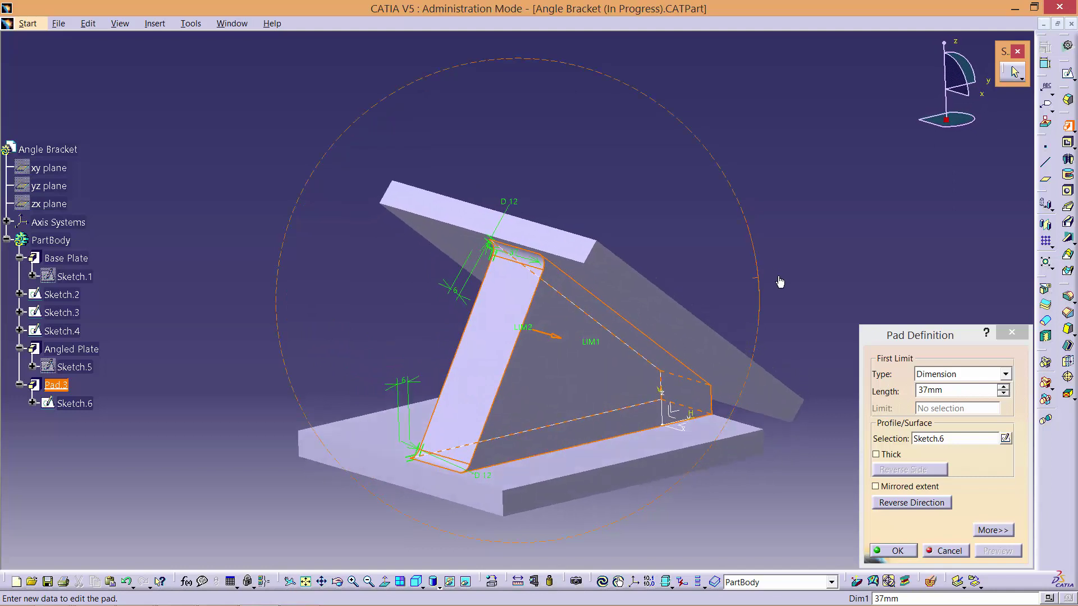
{"action": "left_click", "coordinate": [992, 531]}
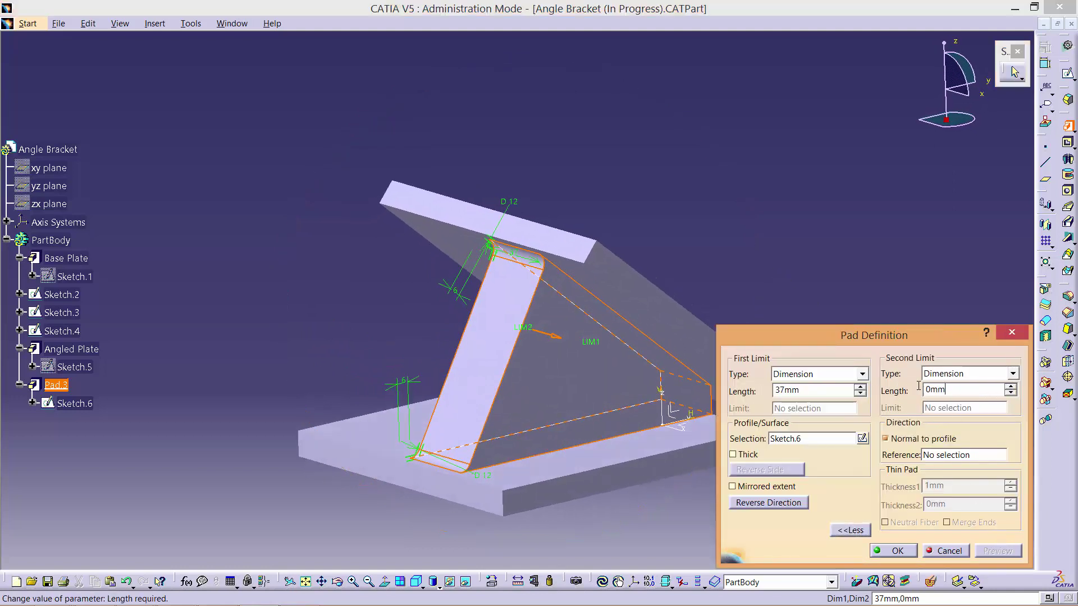
{"action": "left_click", "coordinate": [910, 550]}
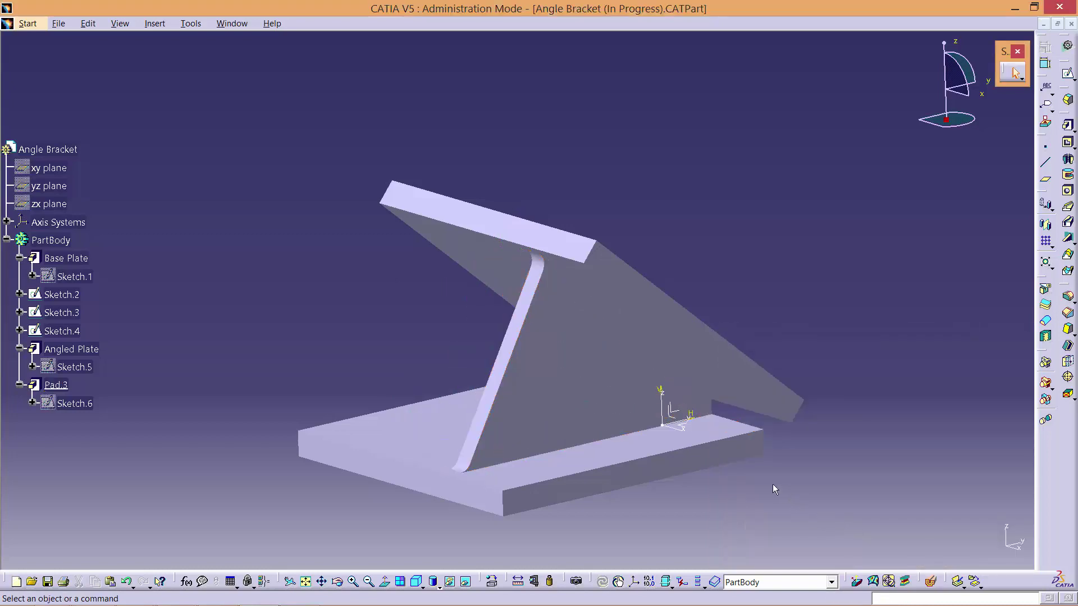
{"action": "double_click", "coordinate": [622, 403]}
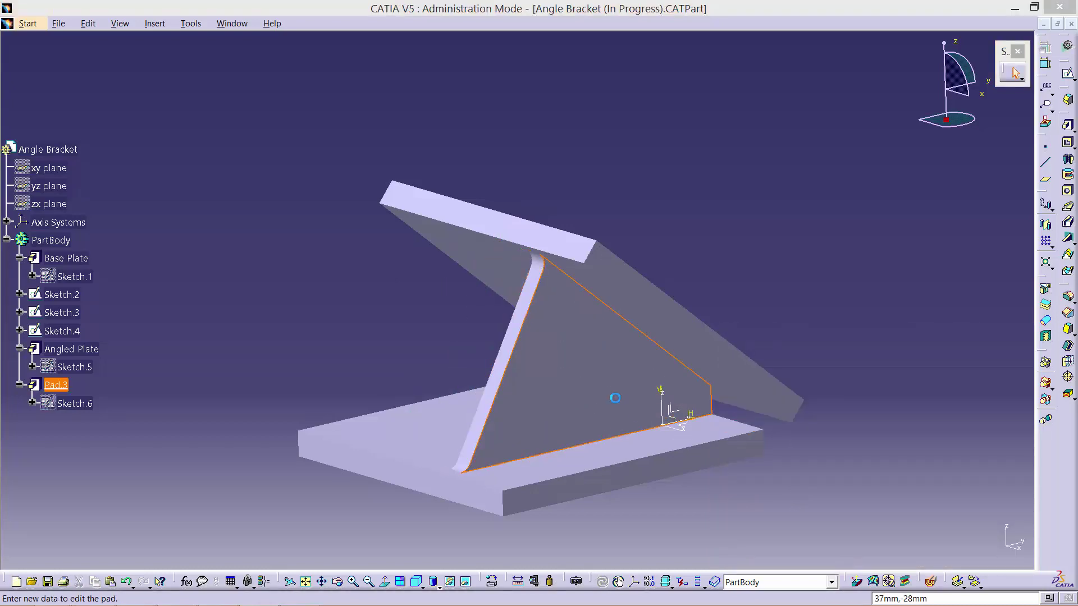
{"action": "key", "text": "Tab"}
{"action": "key", "text": "Tab"}
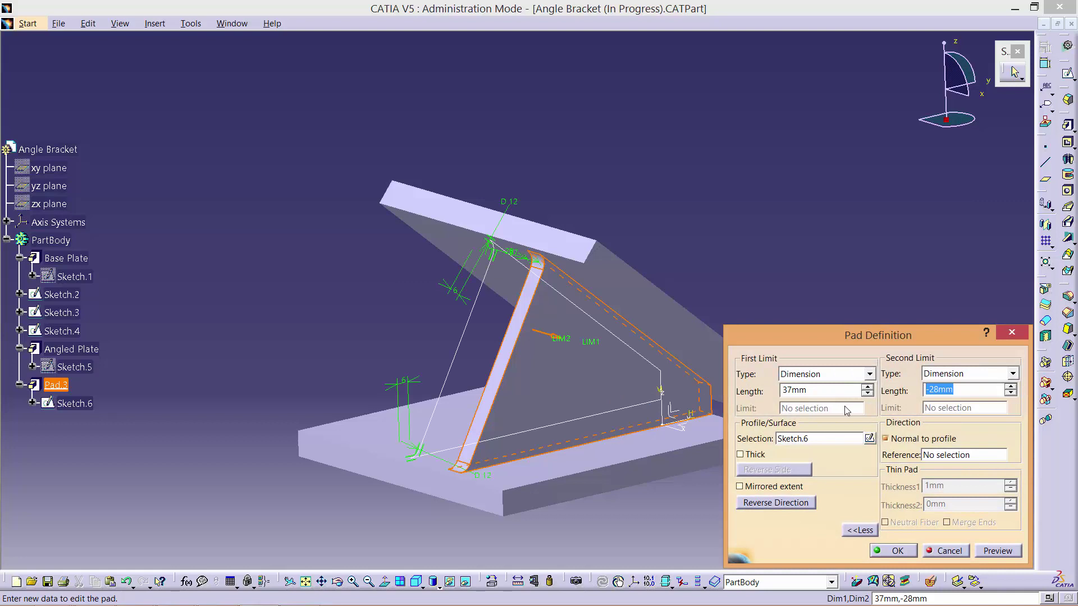
{"action": "left_click", "coordinate": [1006, 554]}
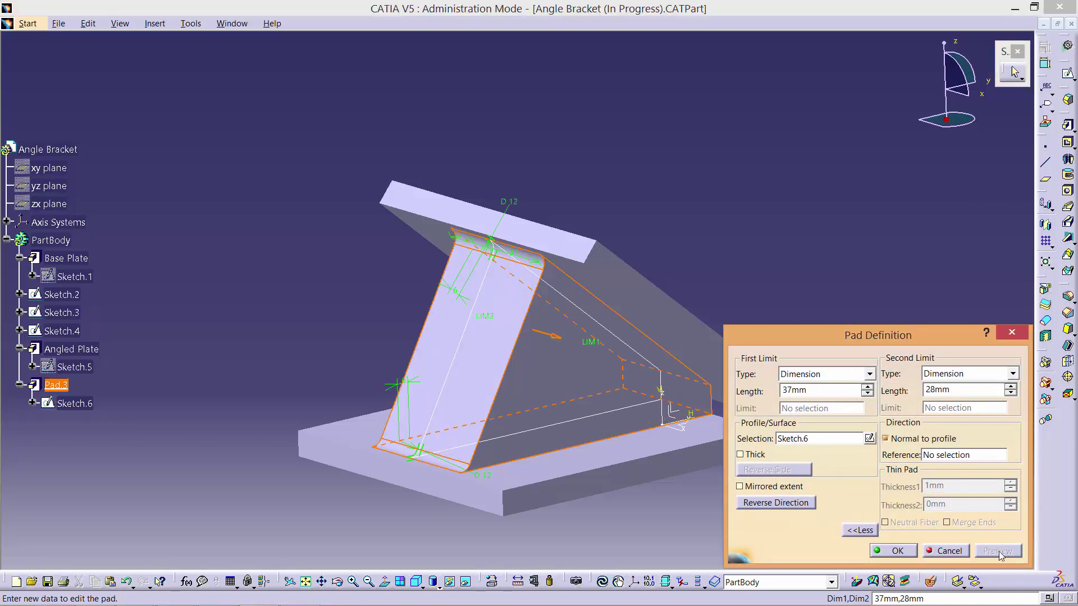
{"action": "left_click", "coordinate": [958, 553]}
Rename the web pad as Support Rib A.
{"action": "right_click", "coordinate": [55, 384]}
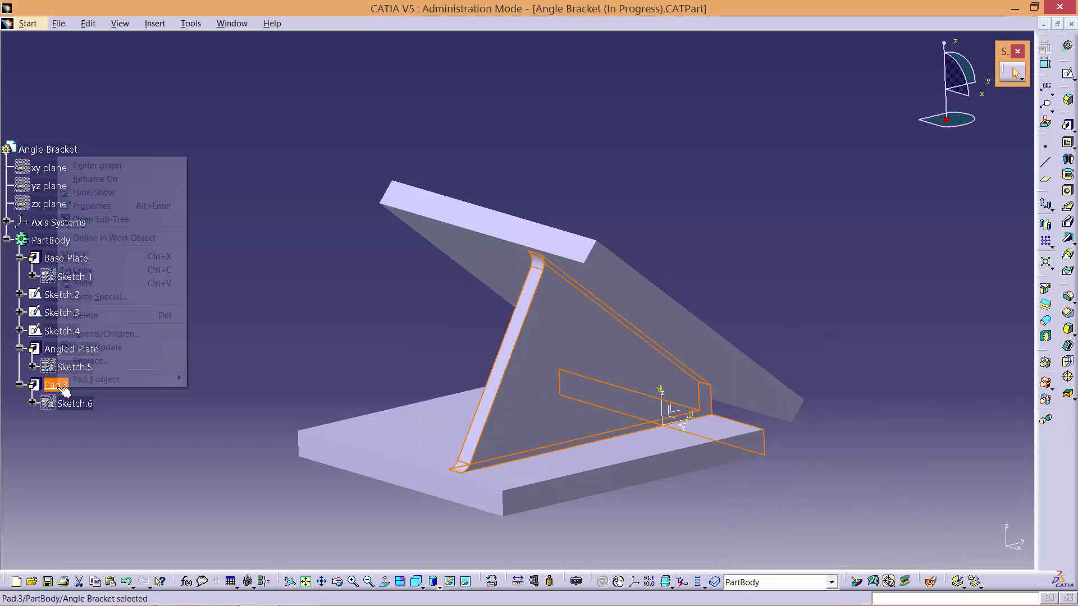
{"action": "left_click", "coordinate": [112, 205]}
{"action": "type", "text": "Support Rib A"}
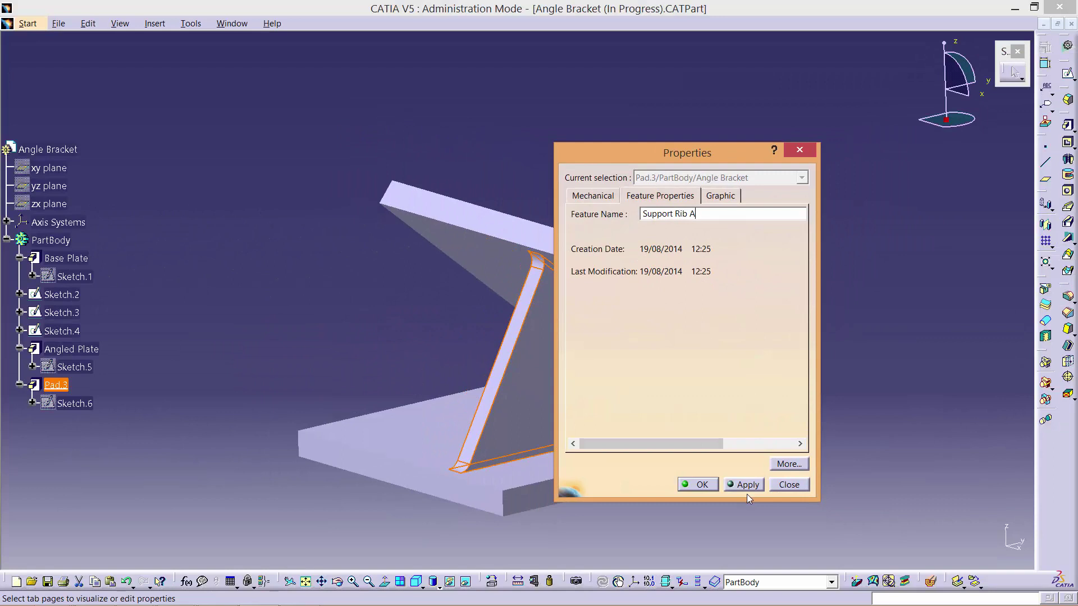
{"action": "left_click", "coordinate": [701, 484]}
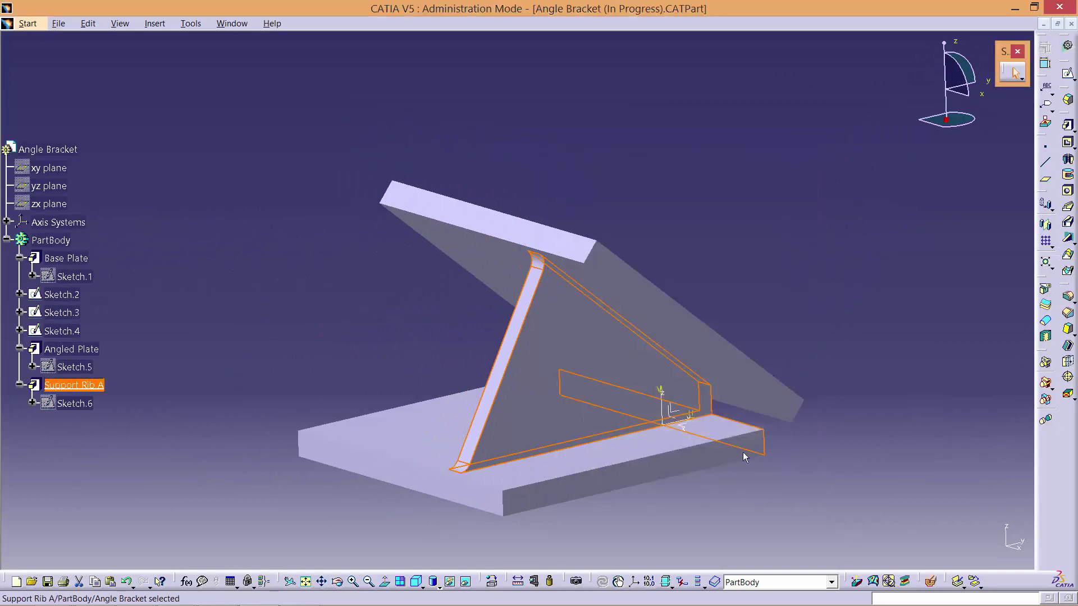
Mirror Support Rib A about the yz plane to create the second rib.
{"action": "left_click", "coordinate": [1046, 226]}
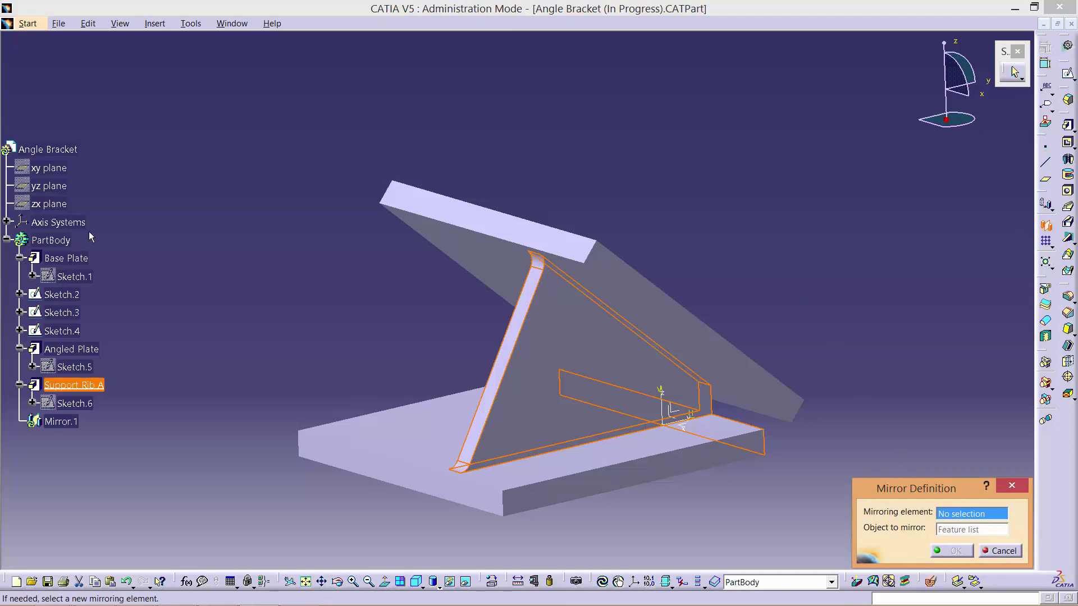
{"action": "left_click", "coordinate": [59, 187]}
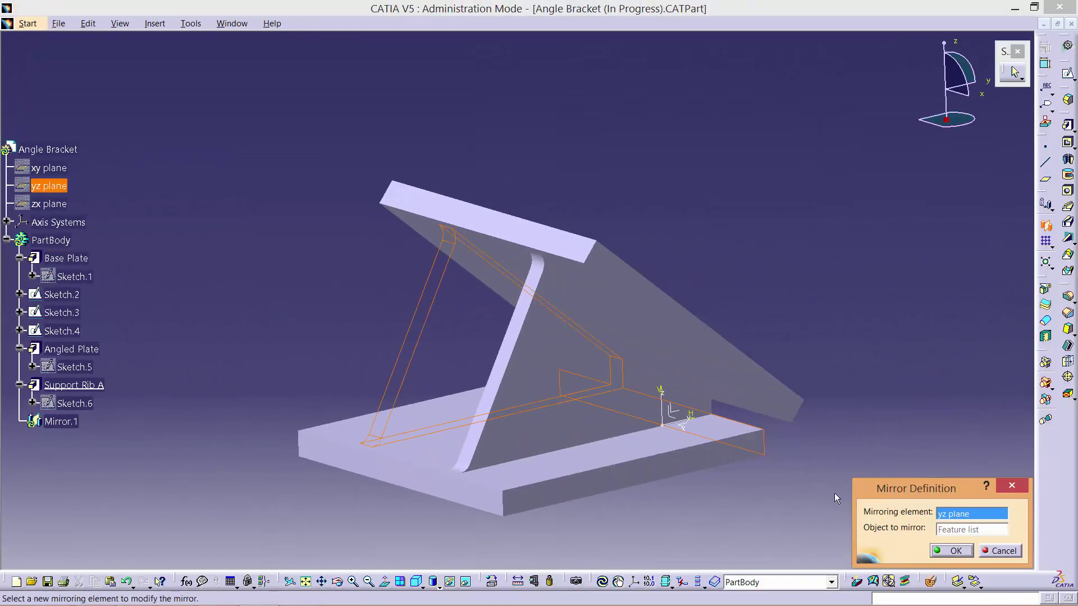
{"action": "left_click", "coordinate": [954, 551]}
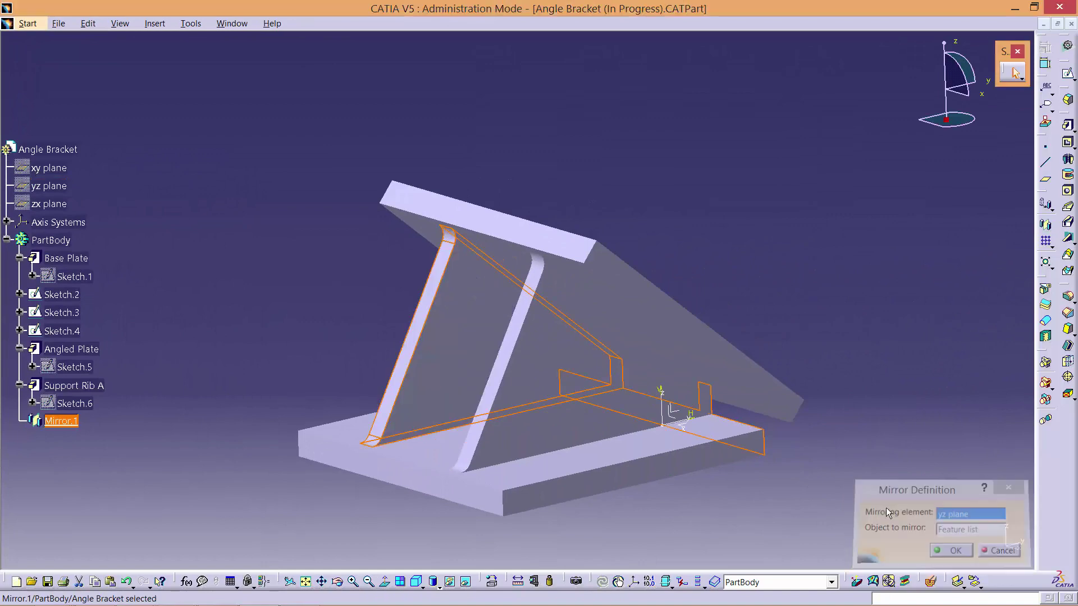
Fillet the corner edges where both ribs' short end faces meet the underside of the angled plate with a 6 mm radius.
{"action": "middle_click_drag", "start_coordinate": [820, 451], "coordinate": [765, 236]}
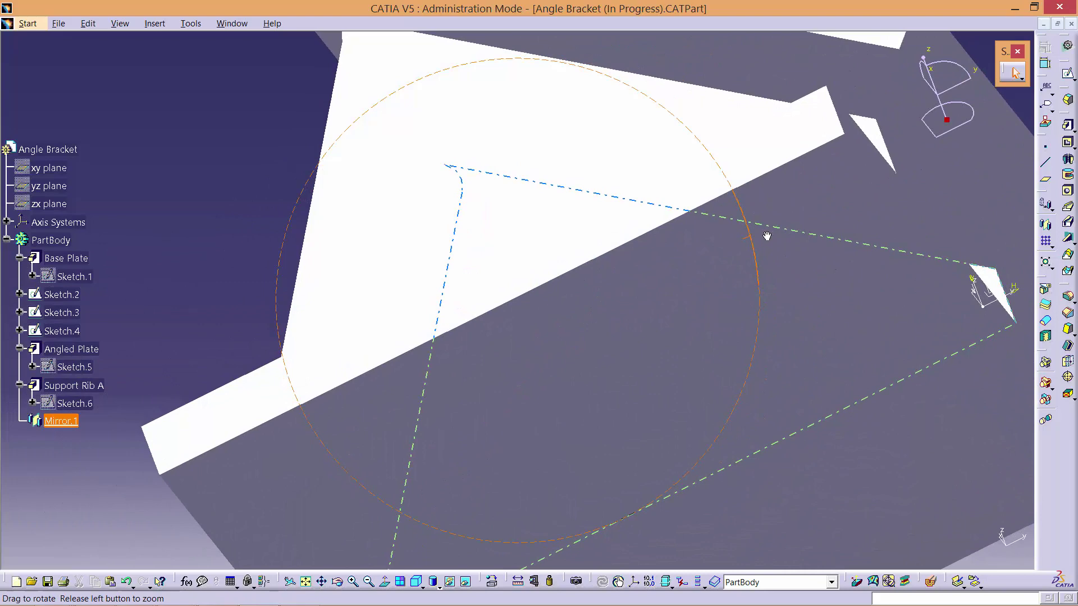
{"action": "middle_click_drag", "start_coordinate": [887, 220], "coordinate": [652, 337]}
{"action": "scroll", "coordinate": [652, 337], "scroll_direction": "up", "scroll_amount": 1}
{"action": "left_click", "coordinate": [647, 246]}
{"action": "left_click", "coordinate": [770, 391], "text": "ctrl"}
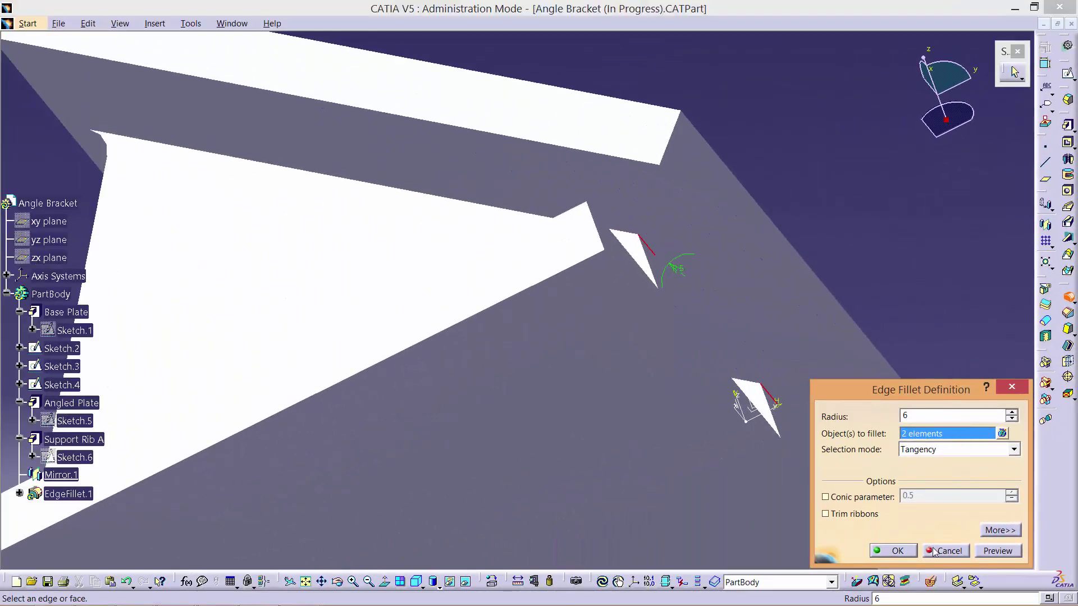
{"action": "left_click", "coordinate": [895, 551]}
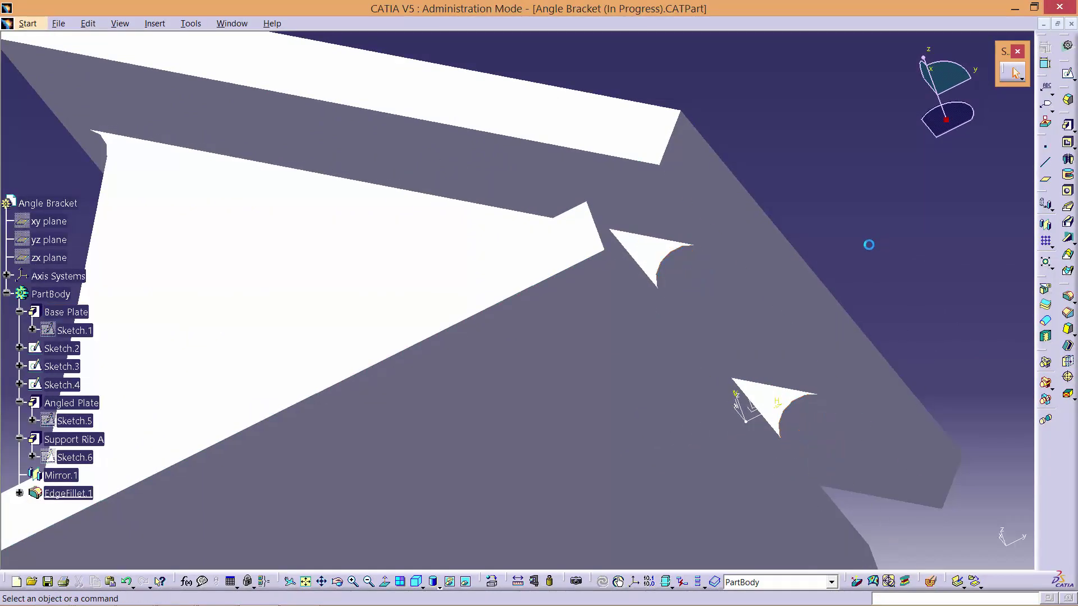
Start a sketch on the yz plane and project the angled plate's underside edge, the fillet arc and the base plate's top edge.
{"action": "middle_click_drag", "start_coordinate": [522, 174], "coordinate": [627, 312]}
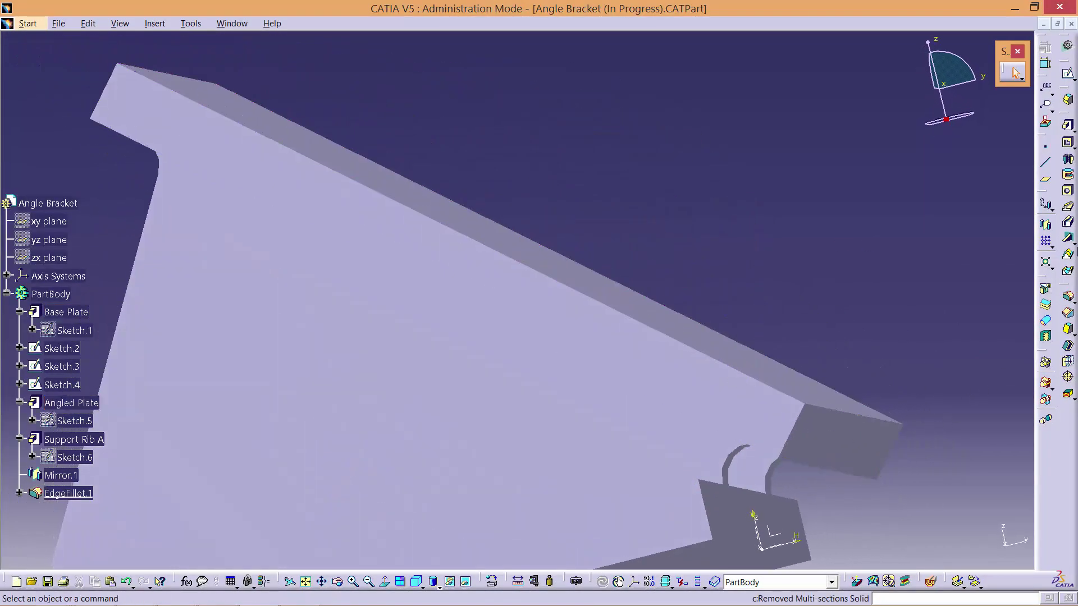
{"action": "left_click", "coordinate": [1068, 73]}
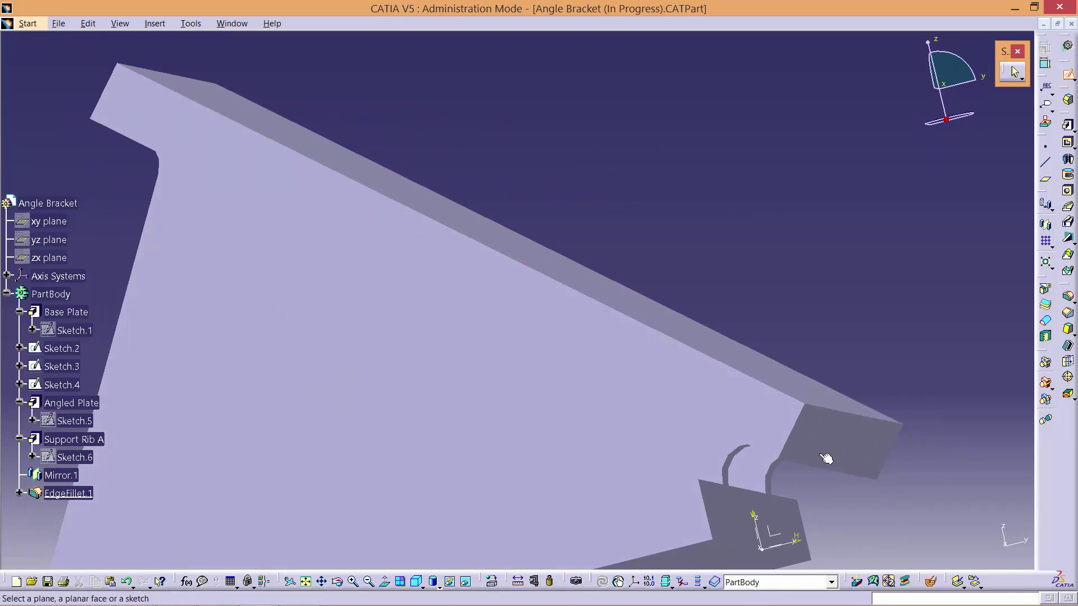
{"action": "left_click", "coordinate": [786, 539]}
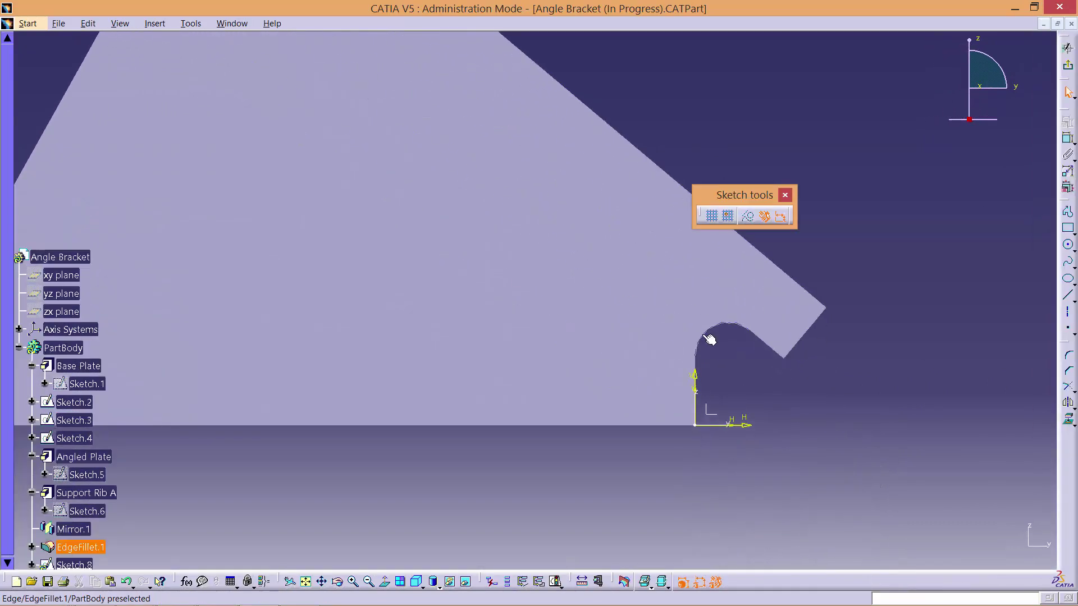
{"action": "left_click", "coordinate": [716, 301]}
{"action": "left_click", "coordinate": [673, 360], "text": "ctrl"}
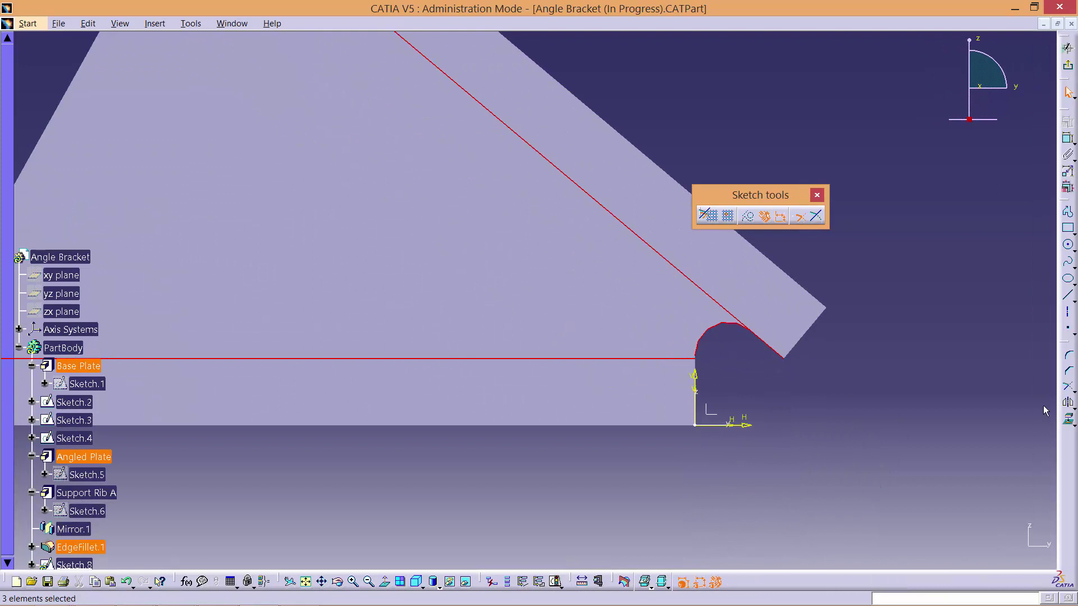
{"action": "left_click", "coordinate": [1070, 422]}
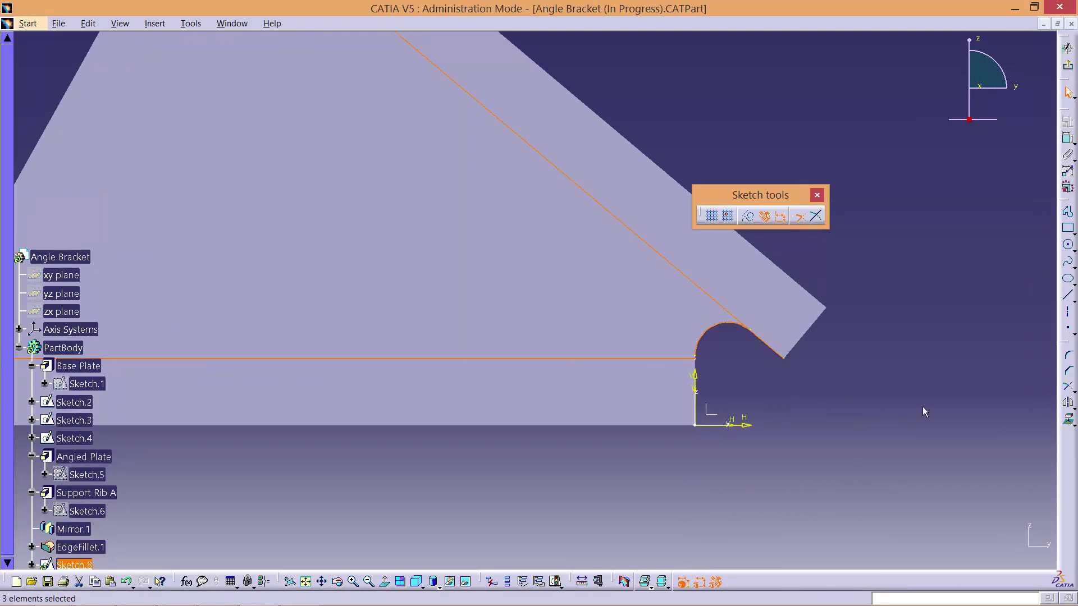
Draw a vertical line across the projected edges and trim it with them into a profile closed by the fillet arc.
{"action": "left_click", "coordinate": [1068, 295]}
{"action": "left_click", "coordinate": [610, 115]}
{"action": "left_click", "coordinate": [610, 460]}
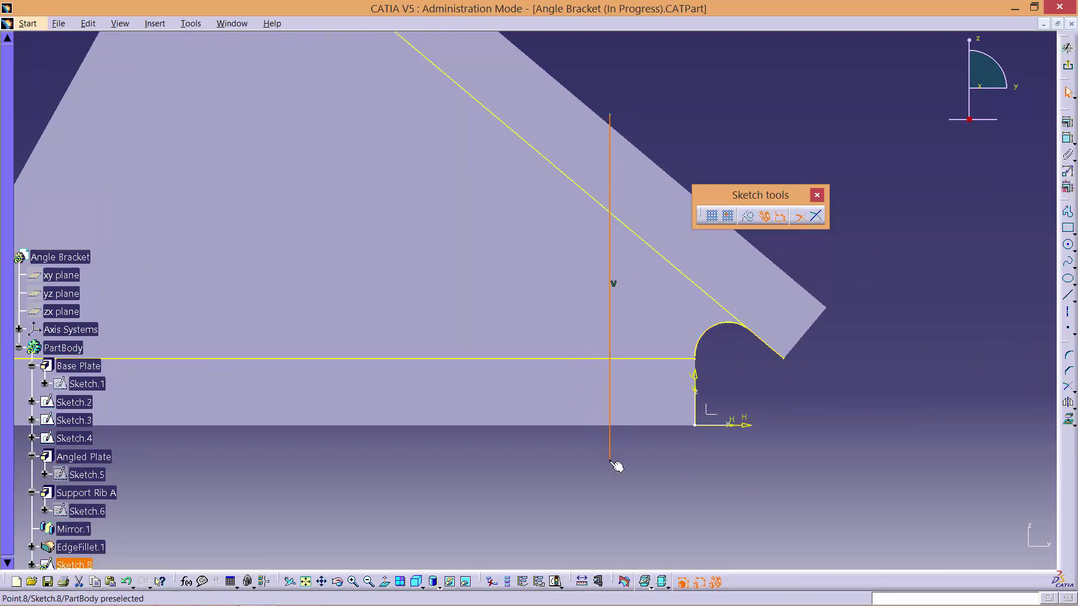
{"action": "left_click", "coordinate": [674, 359]}
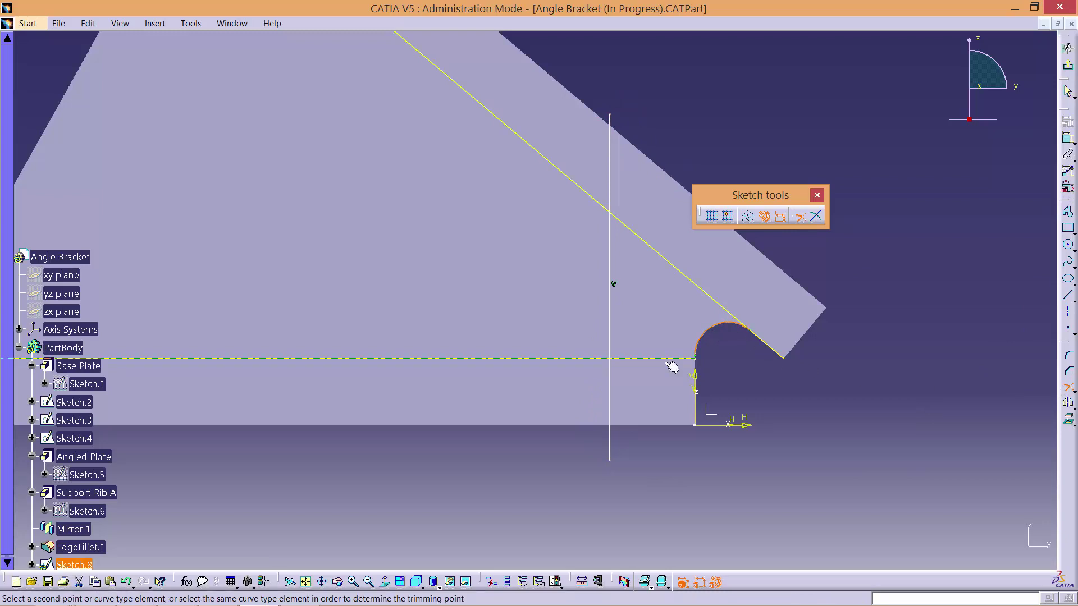
{"action": "left_click", "coordinate": [610, 335]}
{"action": "left_click", "coordinate": [611, 325]}
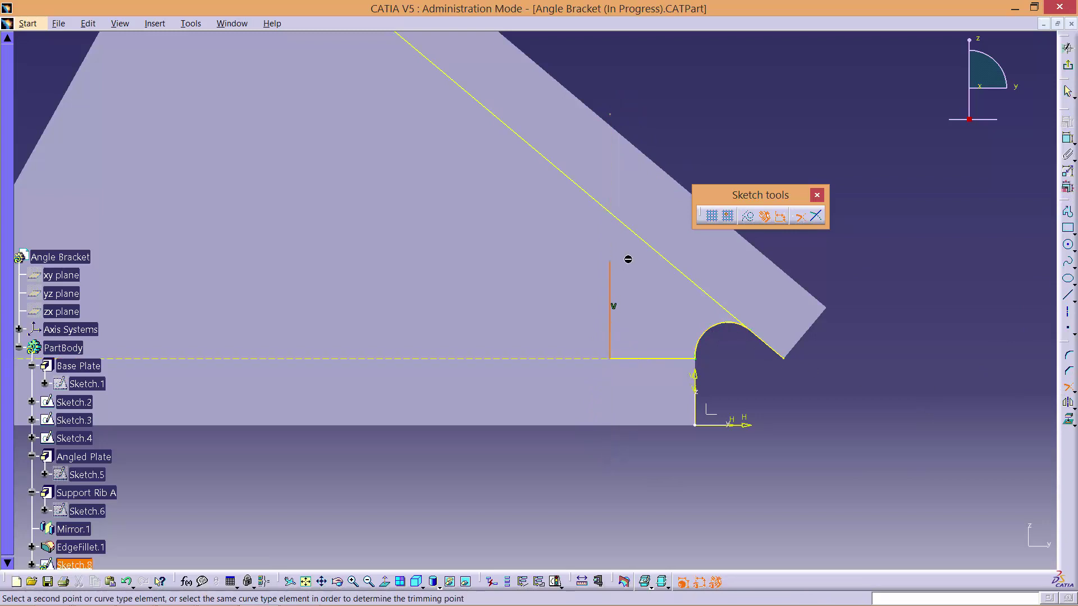
{"action": "left_click", "coordinate": [657, 249]}
{"action": "left_click", "coordinate": [709, 335]}
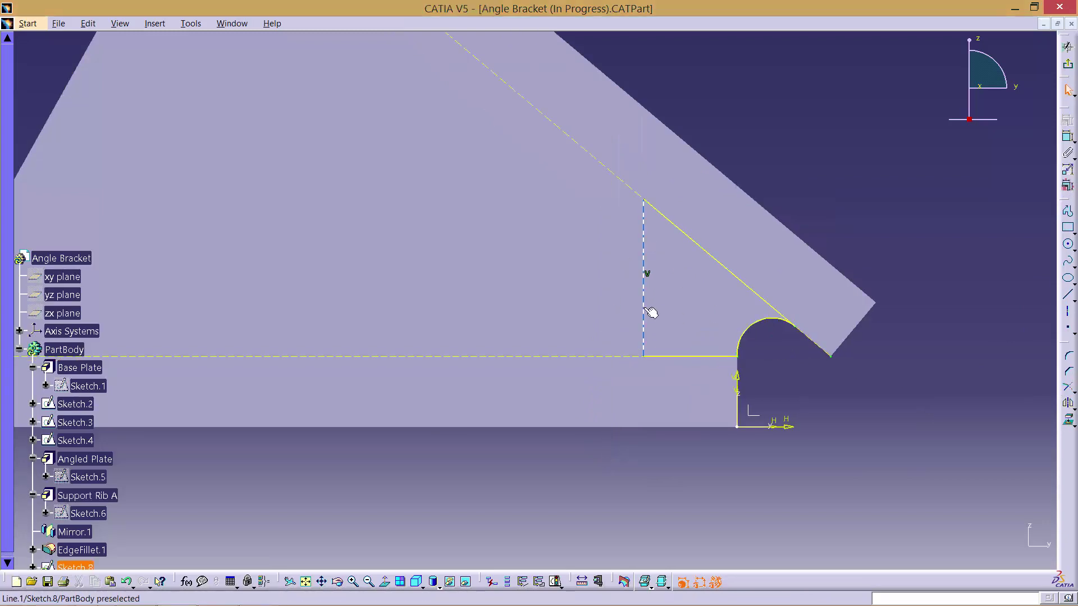
Dimension the vertical line's distance from the base plate's end edge and set it to 9 mm.
{"action": "left_click", "coordinate": [644, 309]}
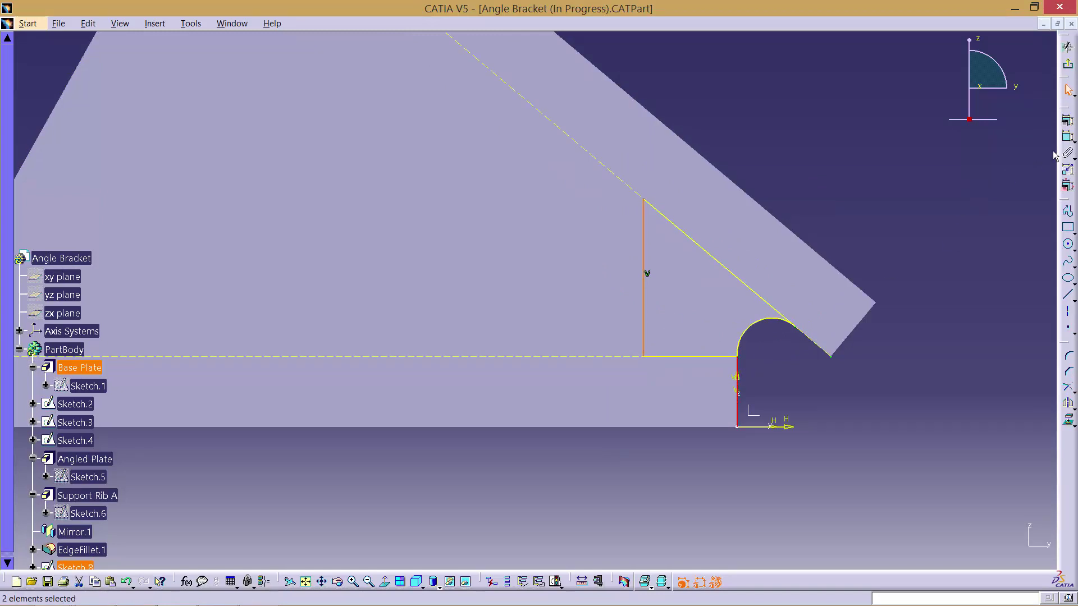
{"action": "left_click", "coordinate": [1068, 137]}
{"action": "left_click", "coordinate": [702, 515]}
{"action": "double_click", "coordinate": [699, 511]}
{"action": "type", "text": "9"}
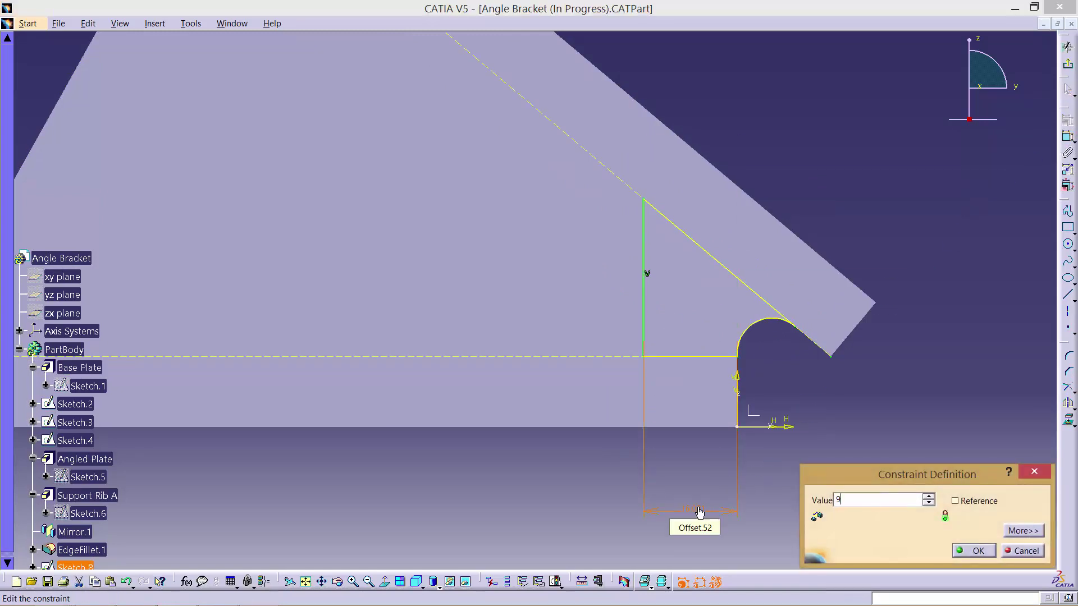
{"action": "left_click", "coordinate": [978, 552]}
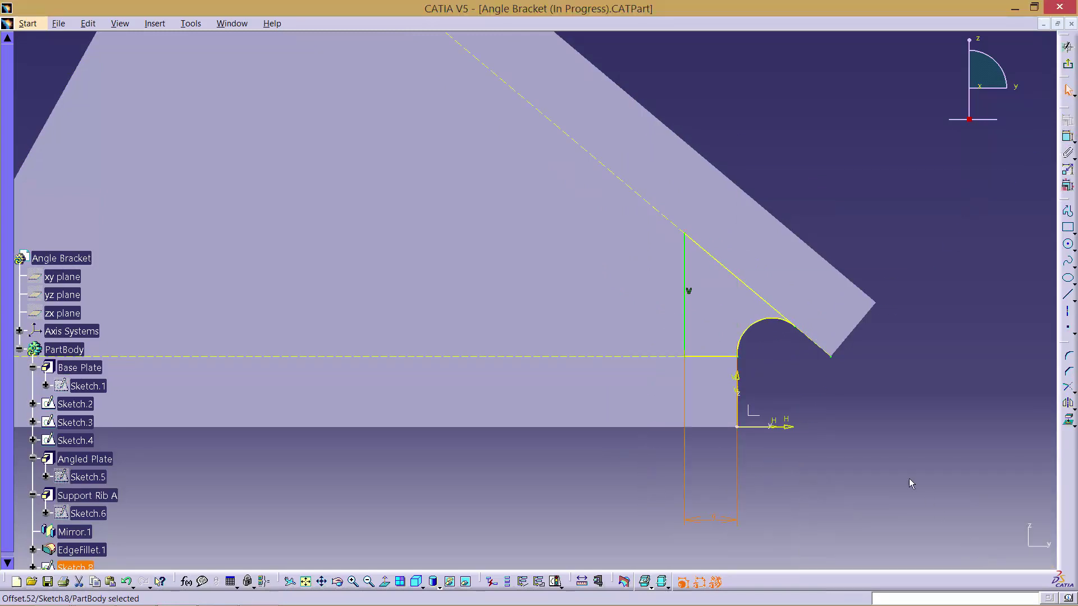
Exit the sketch and start a pad of its profile with the first limit up to the mirrored rib's inner face.
{"action": "left_click", "coordinate": [1070, 67]}
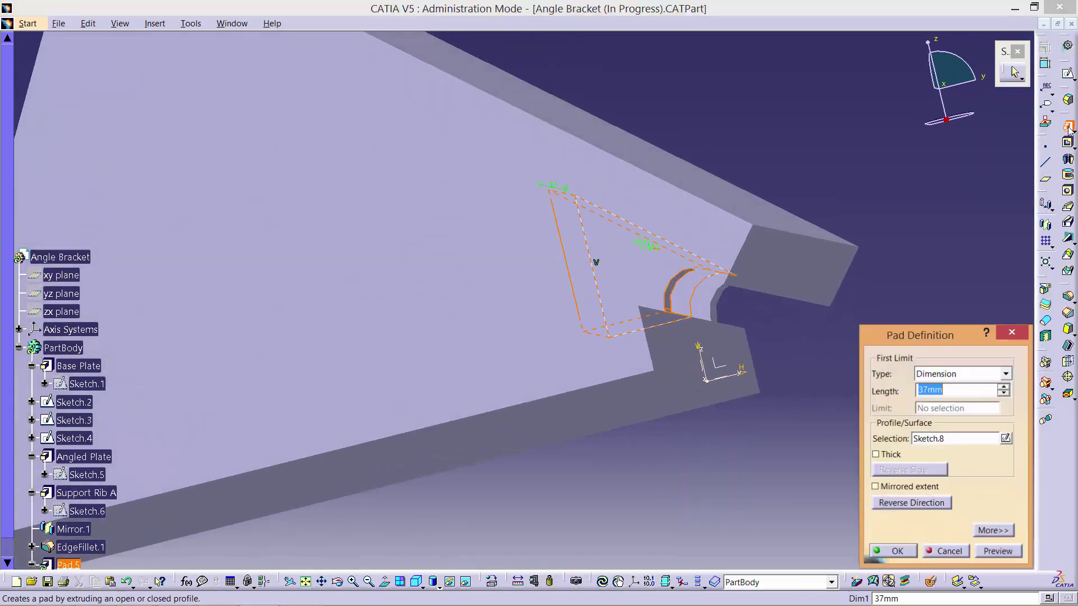
{"action": "left_click", "coordinate": [1005, 374]}
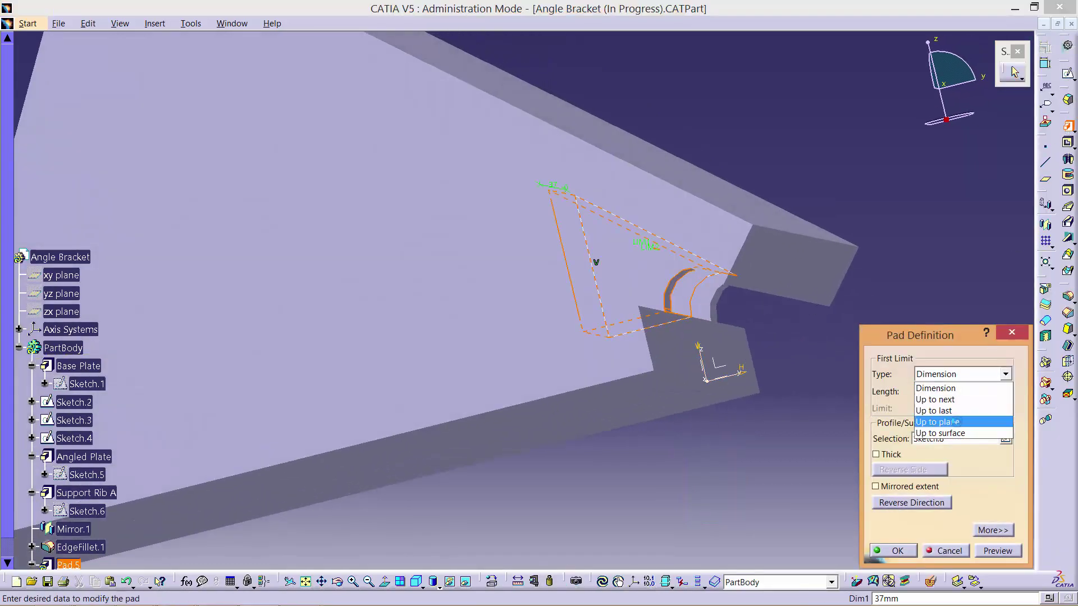
{"action": "left_click", "coordinate": [954, 421]}
{"action": "middle_click_drag", "start_coordinate": [586, 498], "coordinate": [415, 303]}
{"action": "left_click", "coordinate": [416, 302]}
Set the pad's second limit up to the plane of Support Rib A's inner face and create the pad.
{"action": "left_click", "coordinate": [993, 530]}
{"action": "left_click", "coordinate": [1012, 373]}
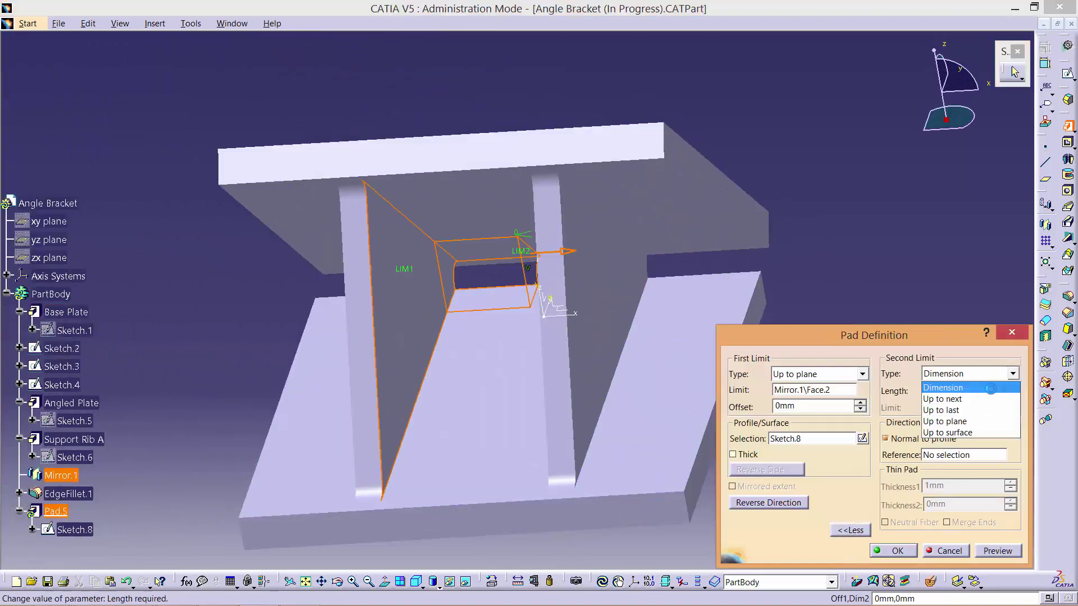
{"action": "left_click", "coordinate": [958, 420]}
{"action": "middle_click_drag", "start_coordinate": [517, 308], "coordinate": [650, 286]}
{"action": "left_click", "coordinate": [642, 276]}
{"action": "middle_click_drag", "start_coordinate": [768, 273], "coordinate": [730, 298]}
{"action": "scroll", "coordinate": [748, 322], "scroll_direction": "up", "scroll_amount": 1}
{"action": "left_click", "coordinate": [901, 557]}
{"action": "left_click", "coordinate": [899, 552]}
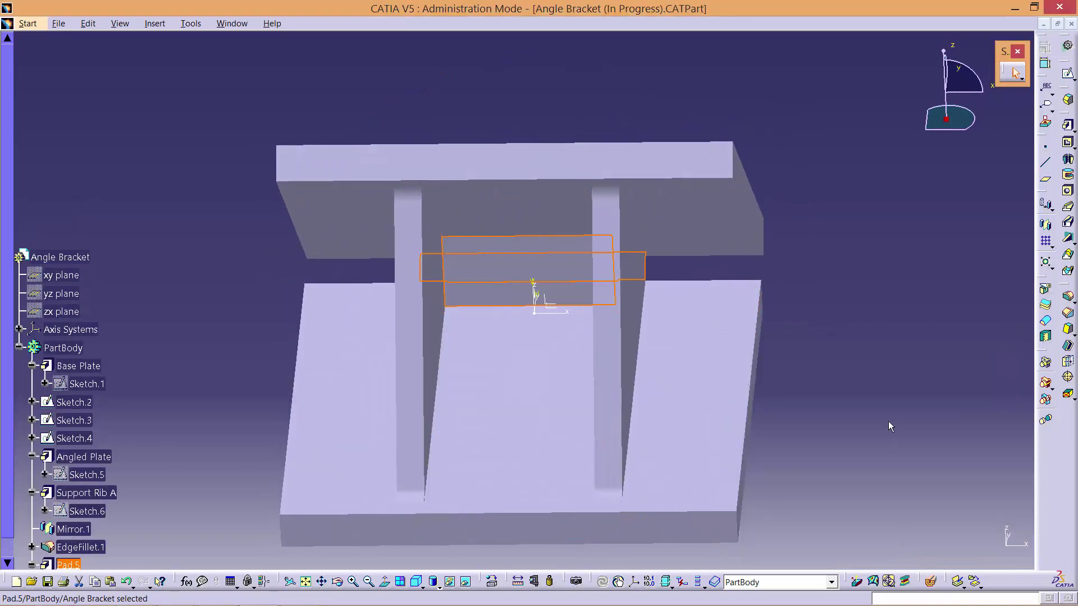
Rename the mirror feature as Support Rib B.
{"action": "middle_click_drag", "start_coordinate": [867, 390], "coordinate": [724, 365]}
{"action": "right_click", "coordinate": [59, 368]}
{"action": "left_click", "coordinate": [105, 420]}
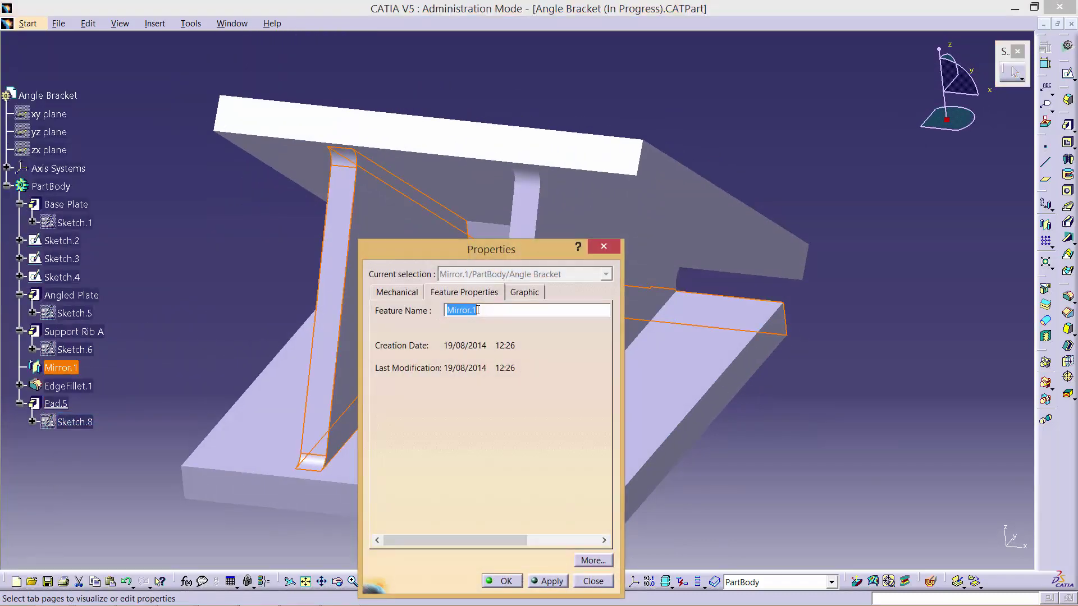
{"action": "type", "text": "Support Rib B"}
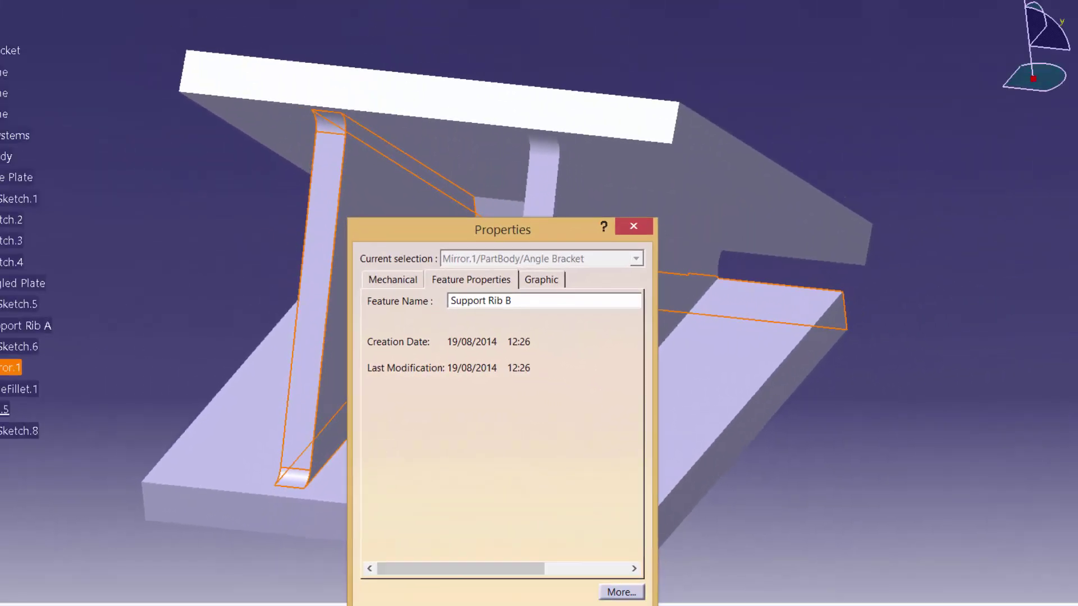
{"action": "key", "text": "Return"}
Rename the pad between the two ribs as Rib Support Fill In.
{"action": "right_click", "coordinate": [56, 403]}
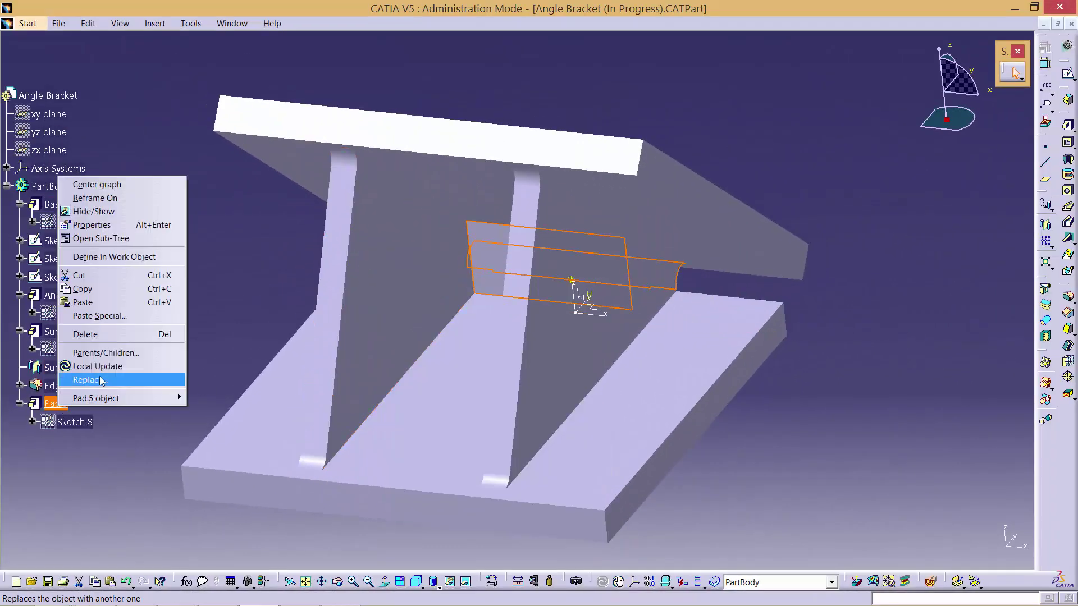
{"action": "left_click", "coordinate": [84, 225]}
{"action": "type", "text": "Rib Support Fill "}
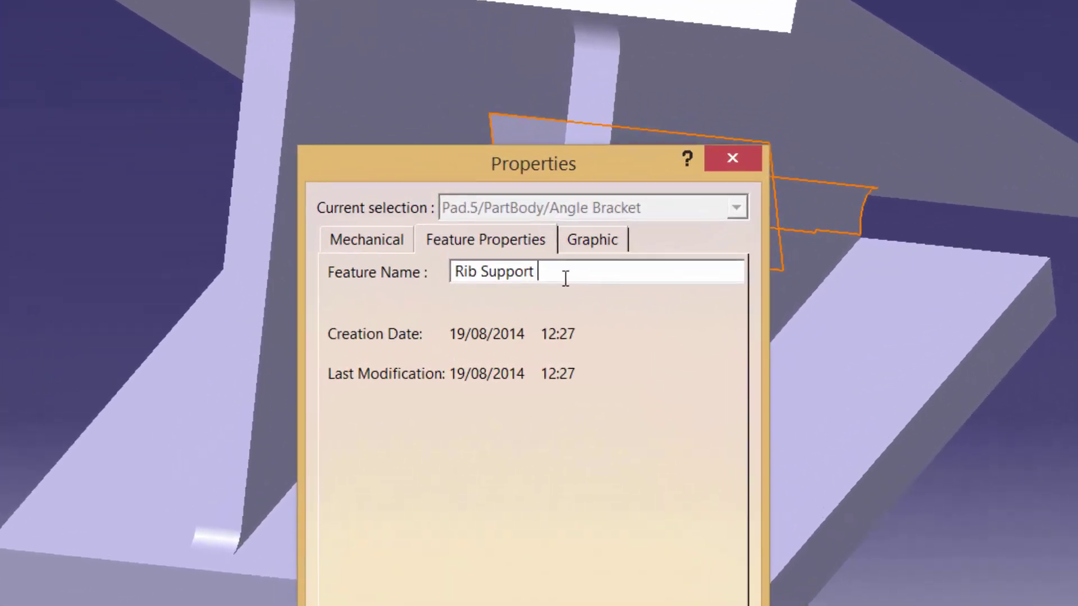
{"action": "type", "text": "In"}
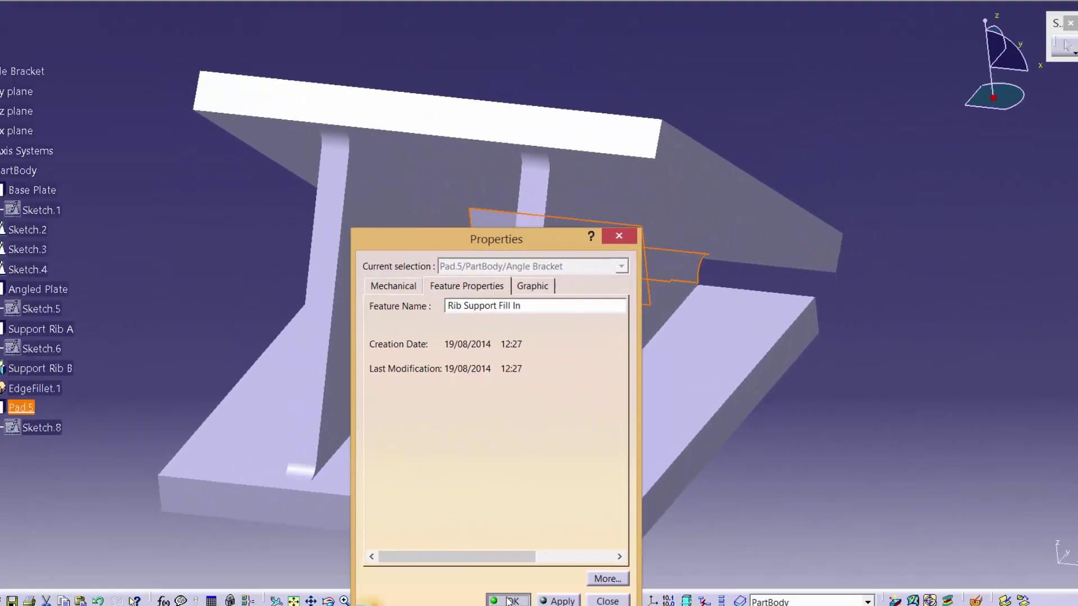
{"action": "left_click", "coordinate": [508, 601]}
{"action": "left_click", "coordinate": [903, 403]}
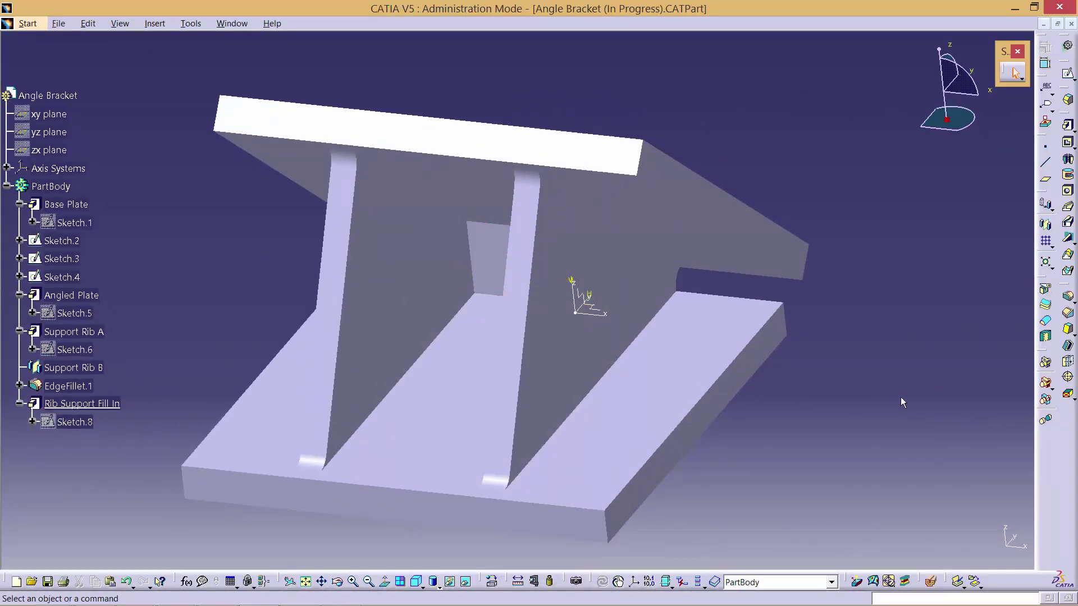